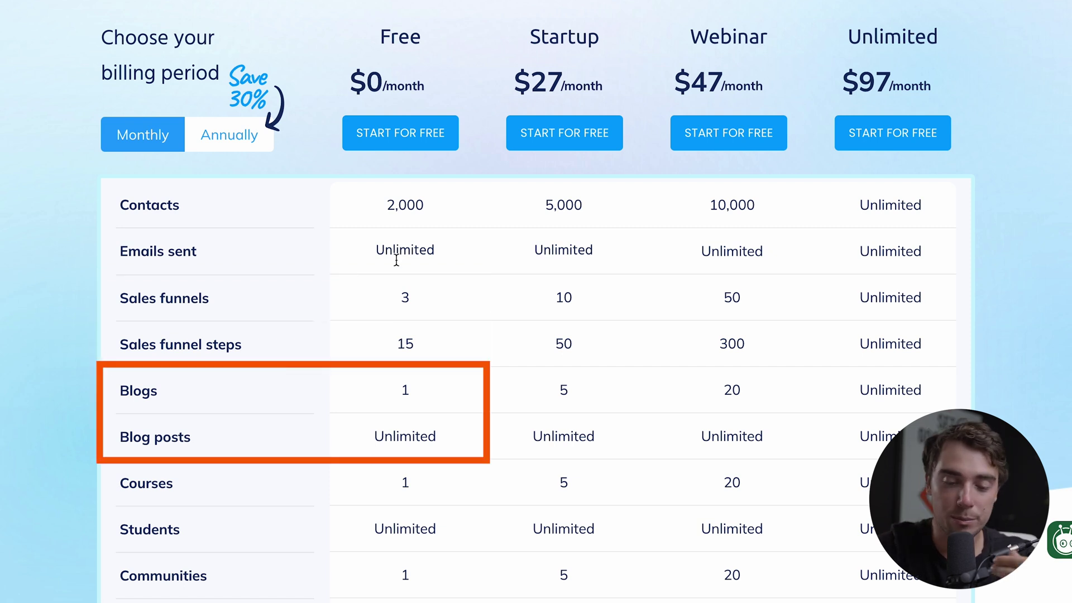
- Examine the systeme.io pricing table, comparing the limits of the Free, Startup, Webinar and Unlimited plans
{"action": "scroll", "coordinate": [377, 374], "scroll_direction": "down", "scroll_amount": 3}
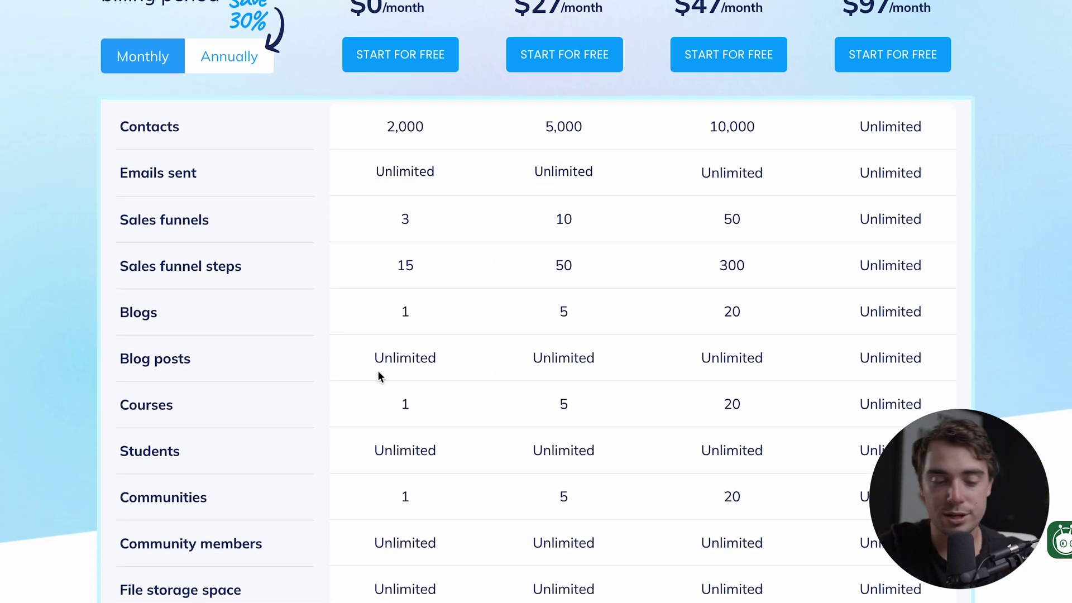
{"action": "scroll", "coordinate": [378, 375], "scroll_direction": "up", "scroll_amount": 1}
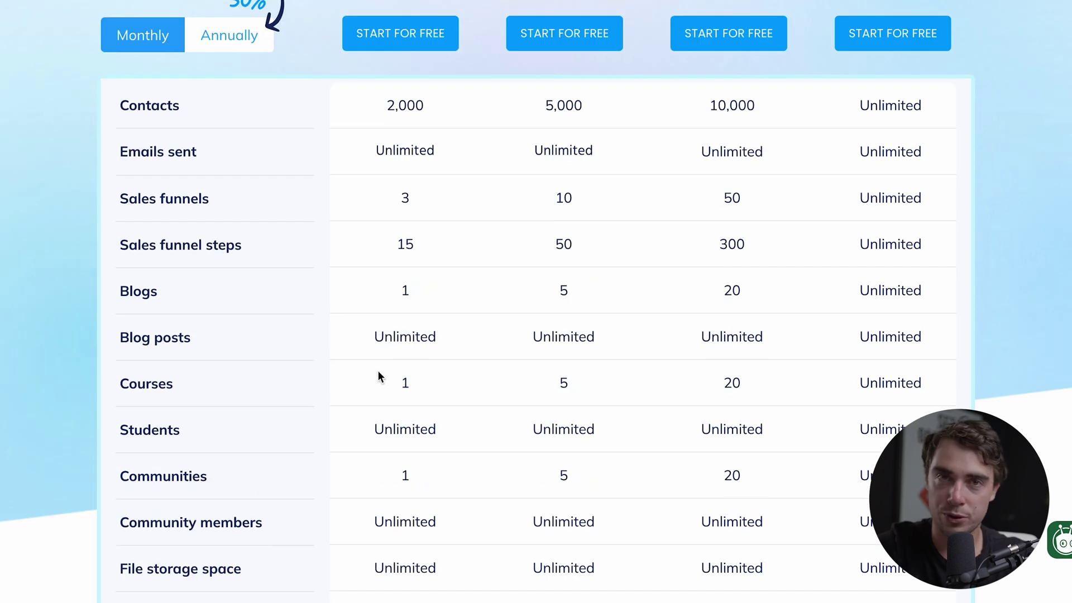
{"action": "scroll", "coordinate": [378, 376], "scroll_direction": "up", "scroll_amount": 1}
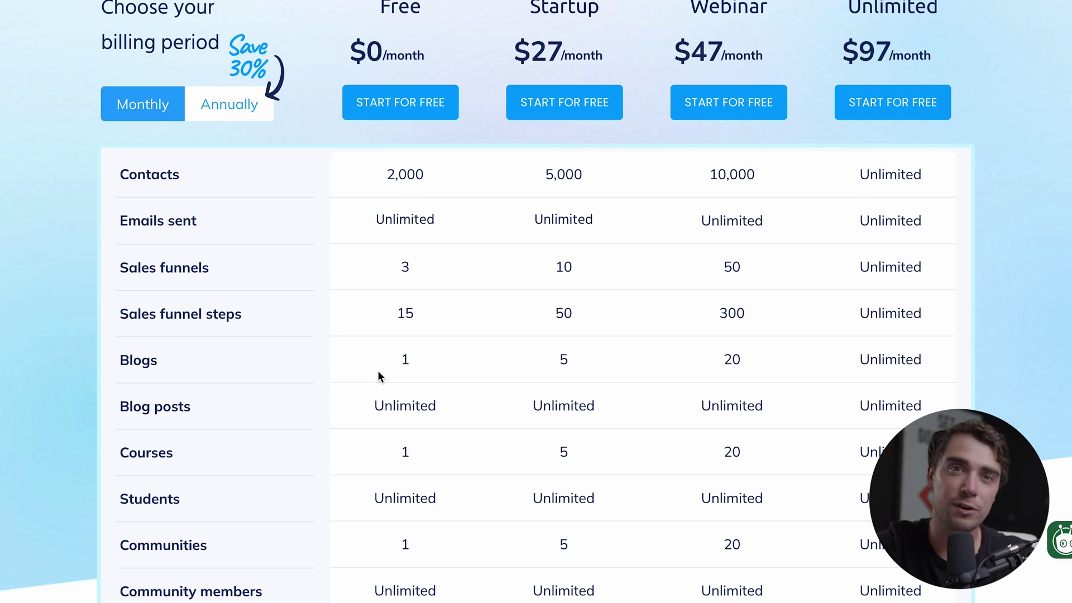
{"action": "scroll", "coordinate": [378, 376], "scroll_direction": "up", "scroll_amount": 4}
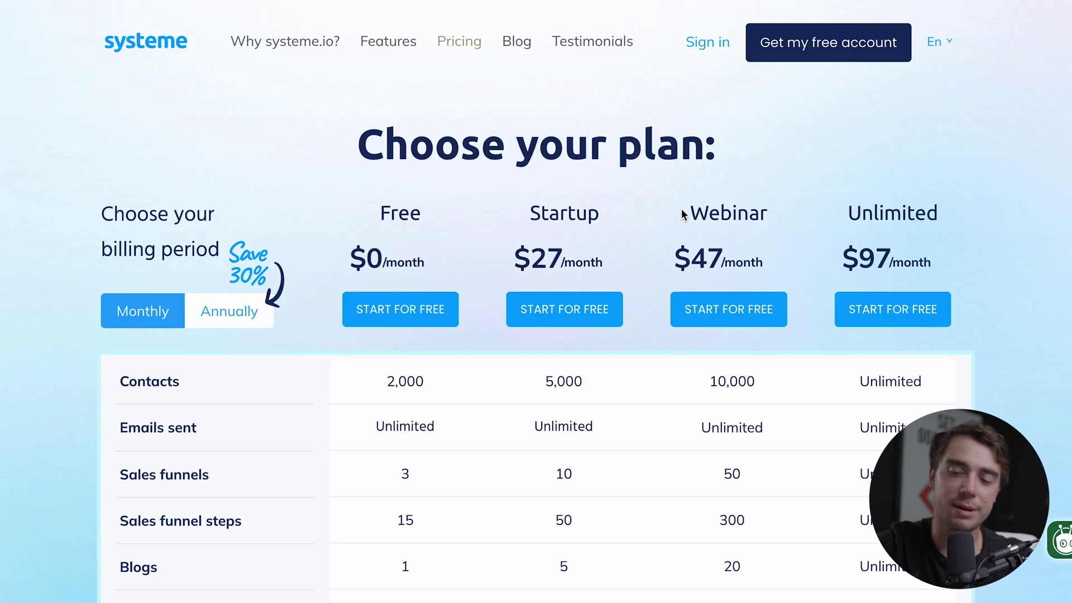
{"action": "double_click", "coordinate": [735, 213]}
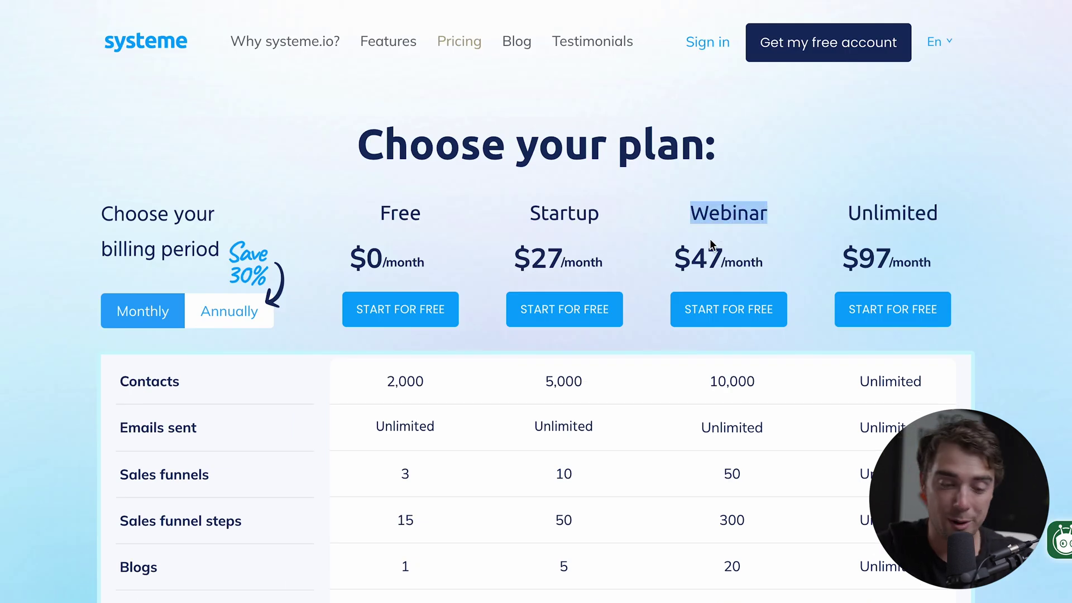
{"action": "scroll", "coordinate": [692, 337], "scroll_direction": "down", "scroll_amount": 10}
{"action": "scroll", "coordinate": [692, 341], "scroll_direction": "down", "scroll_amount": 9}
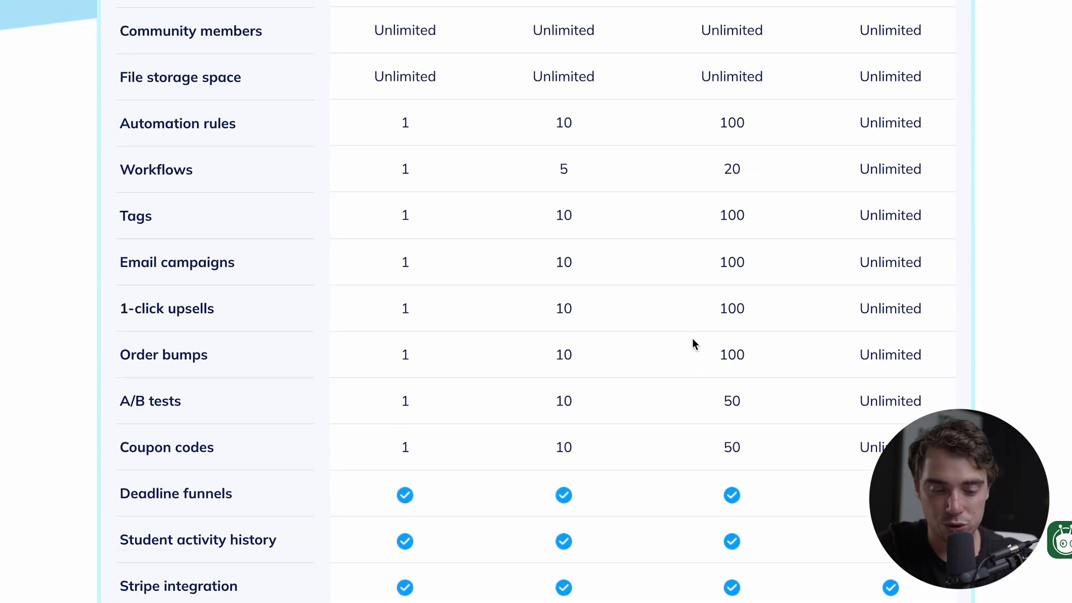
{"action": "scroll", "coordinate": [692, 339], "scroll_direction": "down", "scroll_amount": 6}
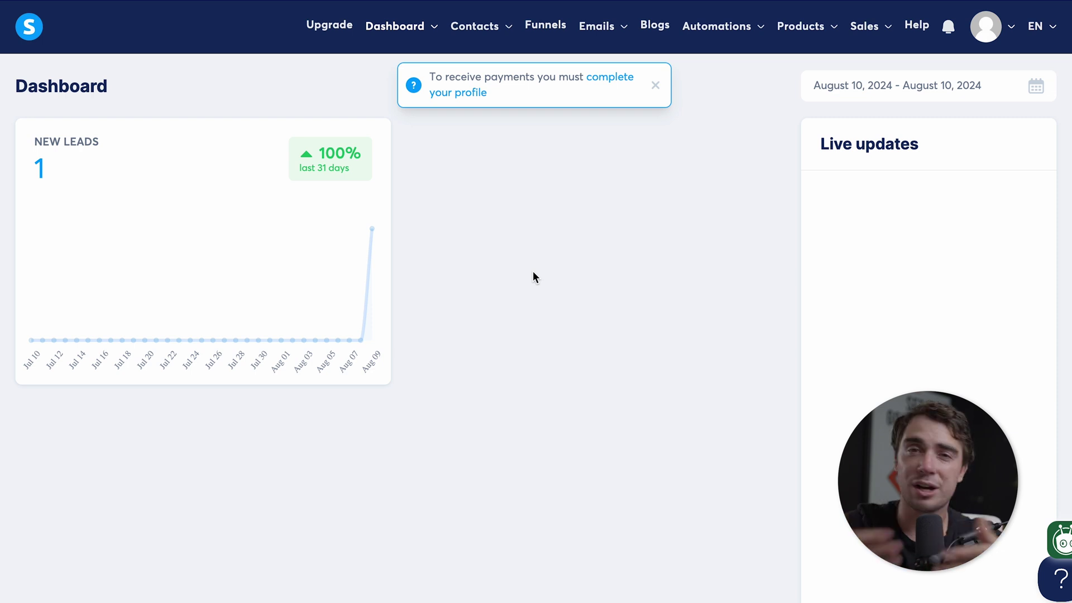
{"action": "mouse_move", "coordinate": [402, 23]}
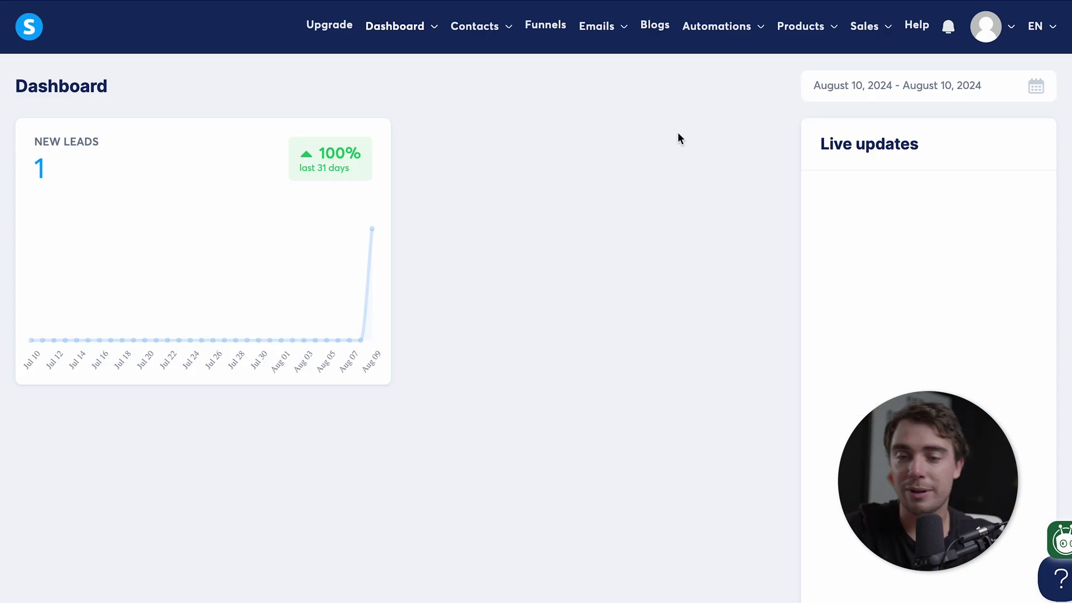
{"action": "mouse_move", "coordinate": [709, 34]}
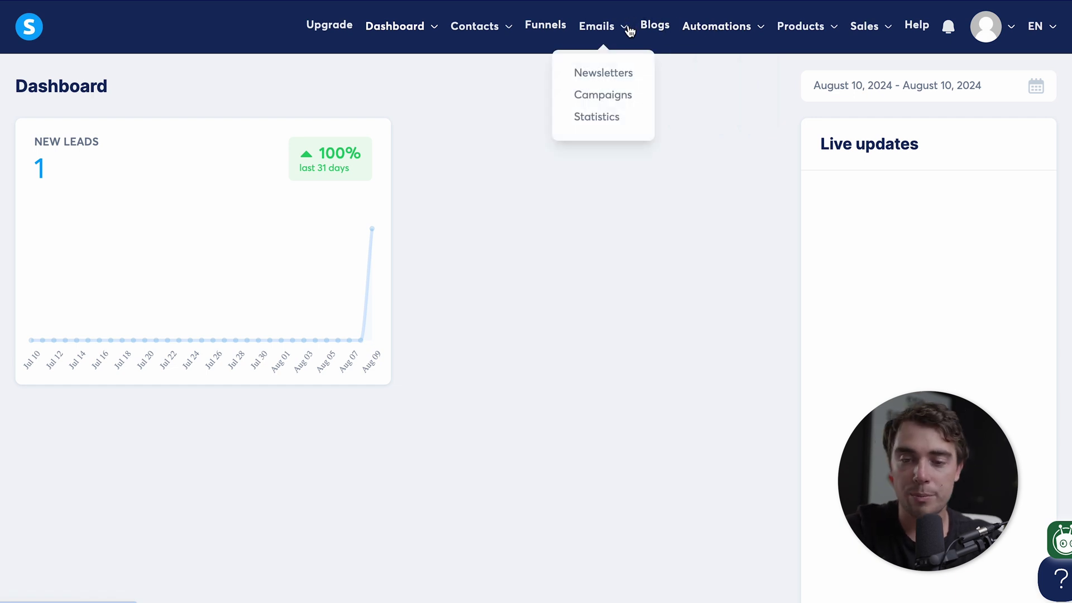
{"action": "mouse_move", "coordinate": [799, 50]}
{"action": "mouse_move", "coordinate": [861, 37]}
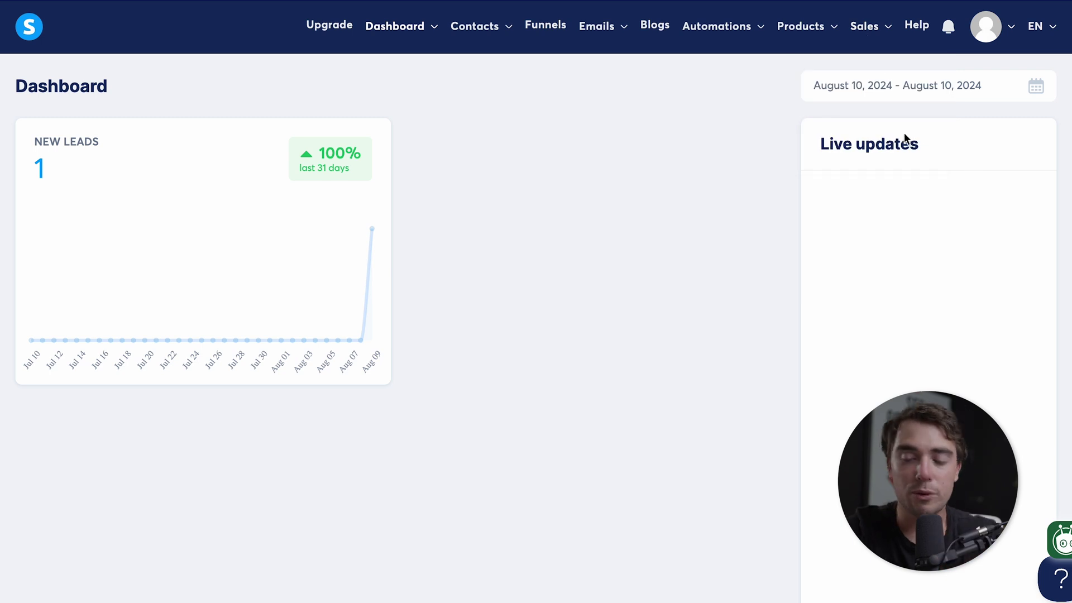
- Create a new automation workflow named "test"
{"action": "left_click", "coordinate": [717, 104]}
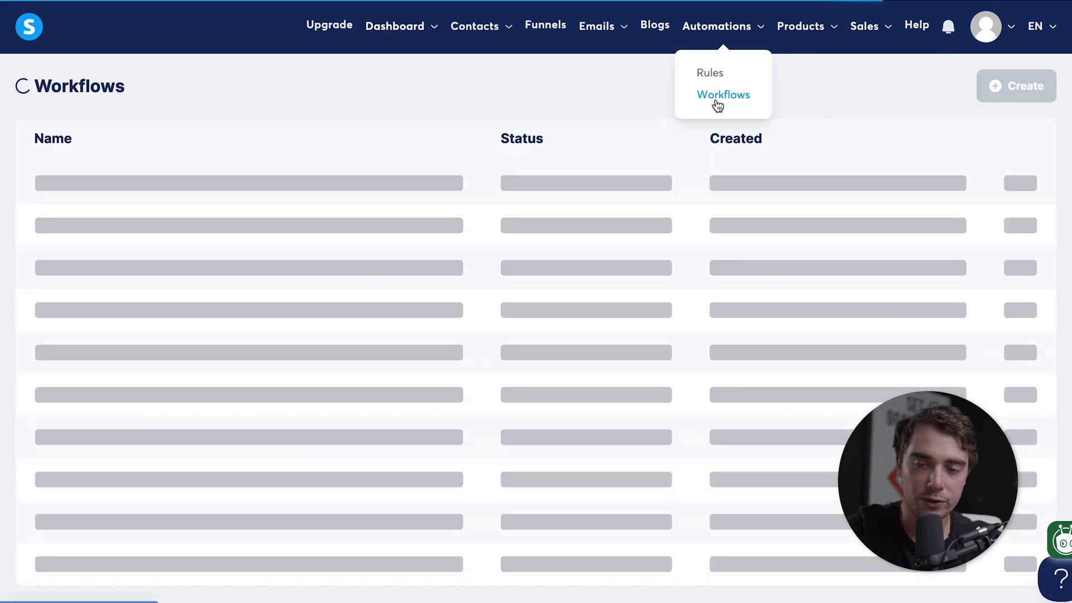
{"action": "left_click", "coordinate": [1031, 89]}
{"action": "left_click", "coordinate": [536, 307]}
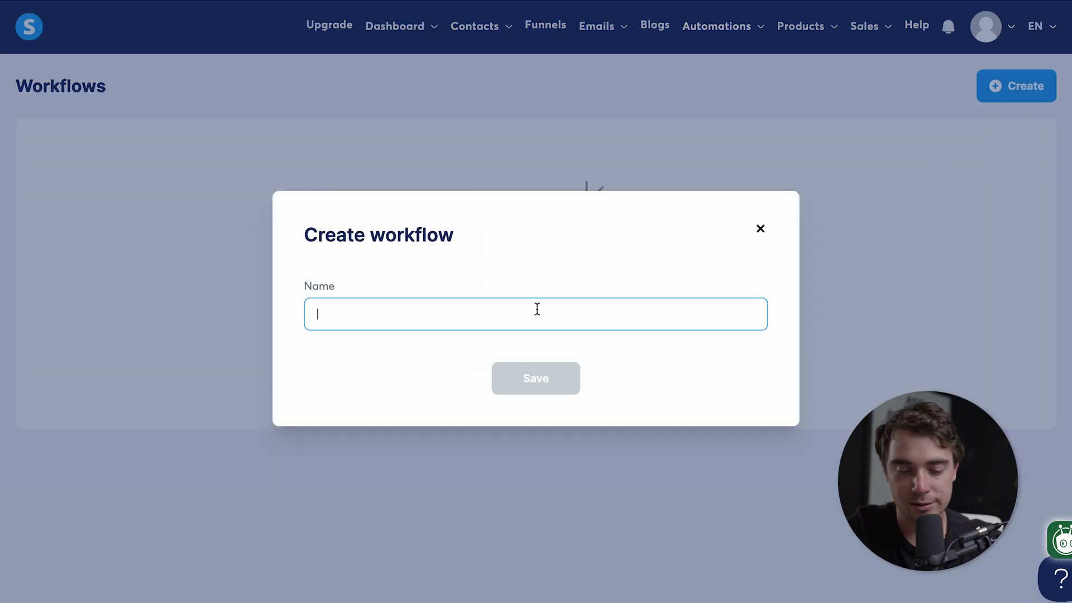
{"action": "type", "text": "test"}
{"action": "left_click", "coordinate": [519, 383]}
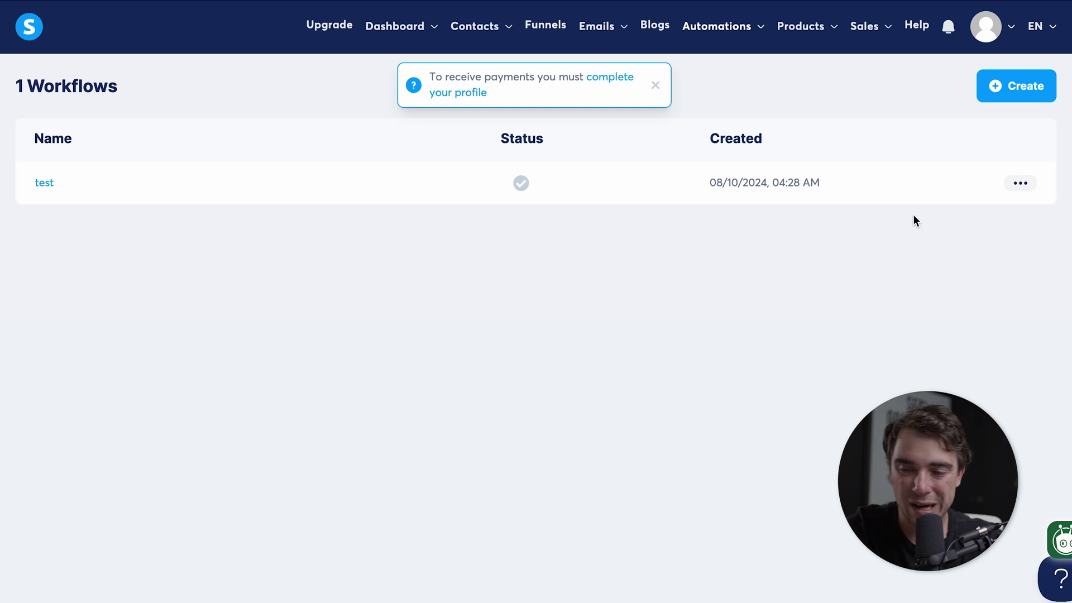
- Open the test workflow for editing and examine the trigger types offered for its first trigger
{"action": "left_click", "coordinate": [1020, 184]}
{"action": "left_click", "coordinate": [955, 246]}
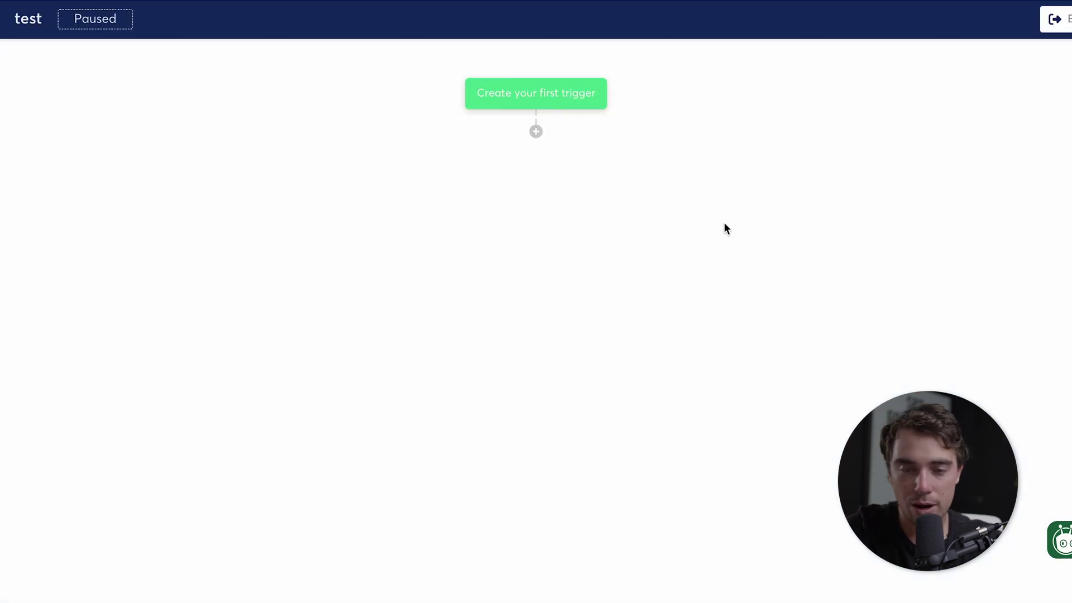
{"action": "left_click", "coordinate": [548, 99]}
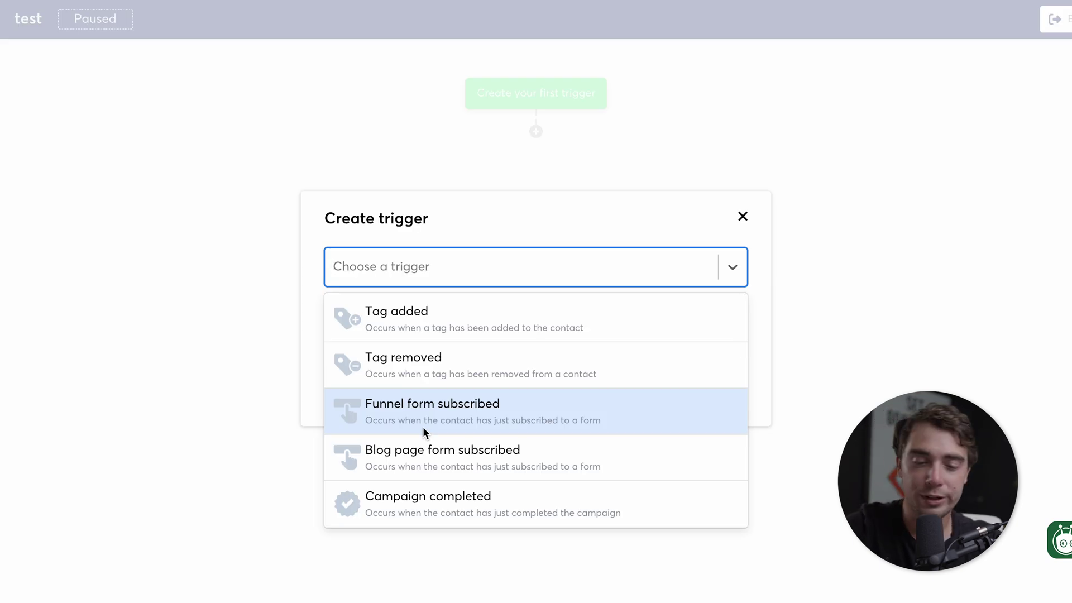
{"action": "scroll", "coordinate": [423, 432], "scroll_direction": "down", "scroll_amount": 10}
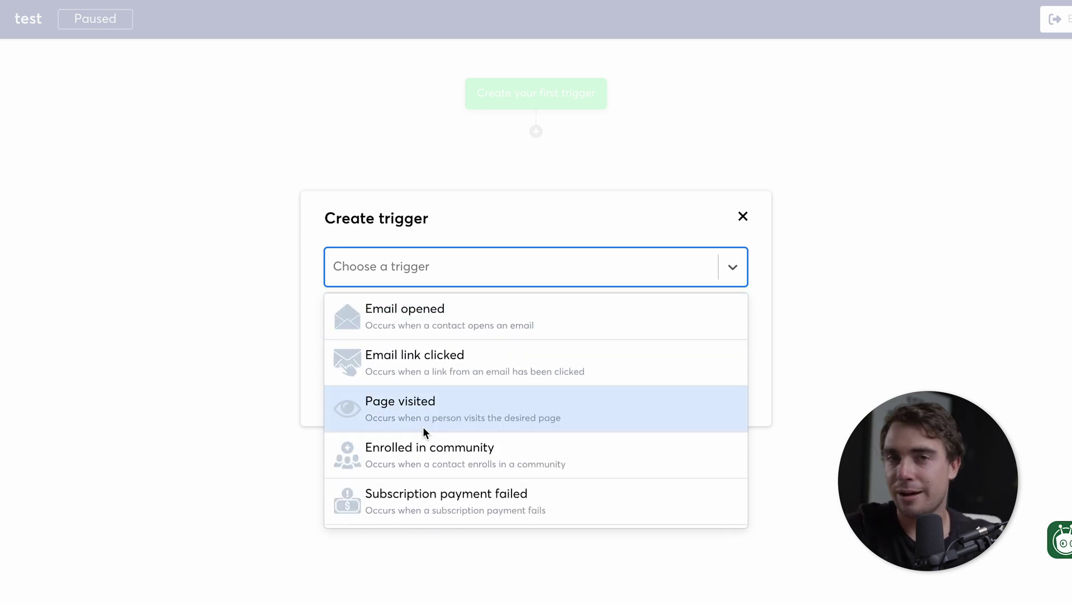
{"action": "scroll", "coordinate": [424, 430], "scroll_direction": "up", "scroll_amount": 10}
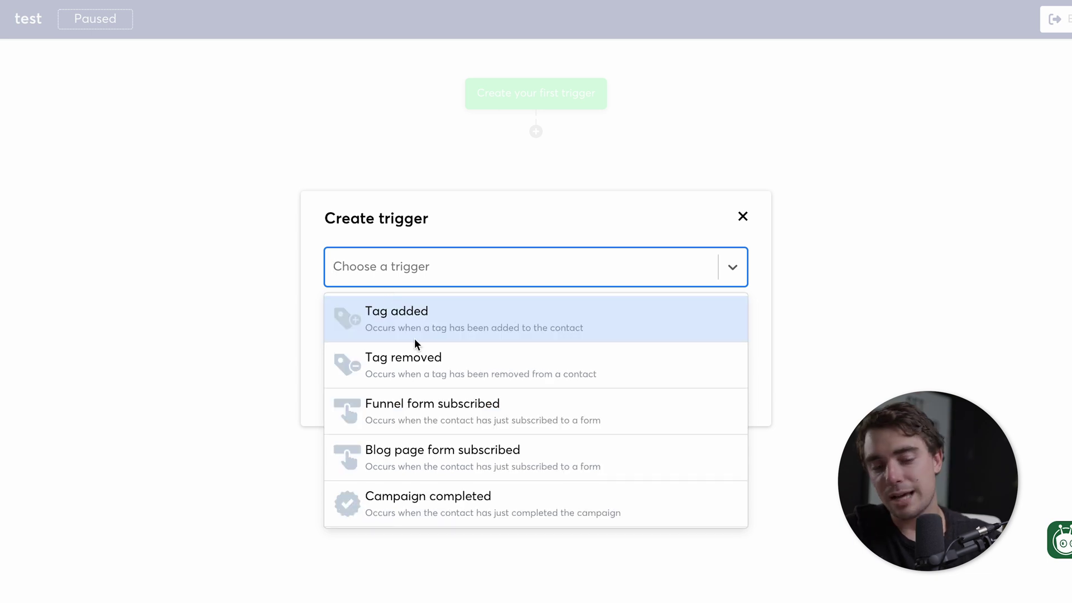
{"action": "scroll", "coordinate": [414, 339], "scroll_direction": "down", "scroll_amount": 5}
{"action": "scroll", "coordinate": [422, 469], "scroll_direction": "down", "scroll_amount": 6}
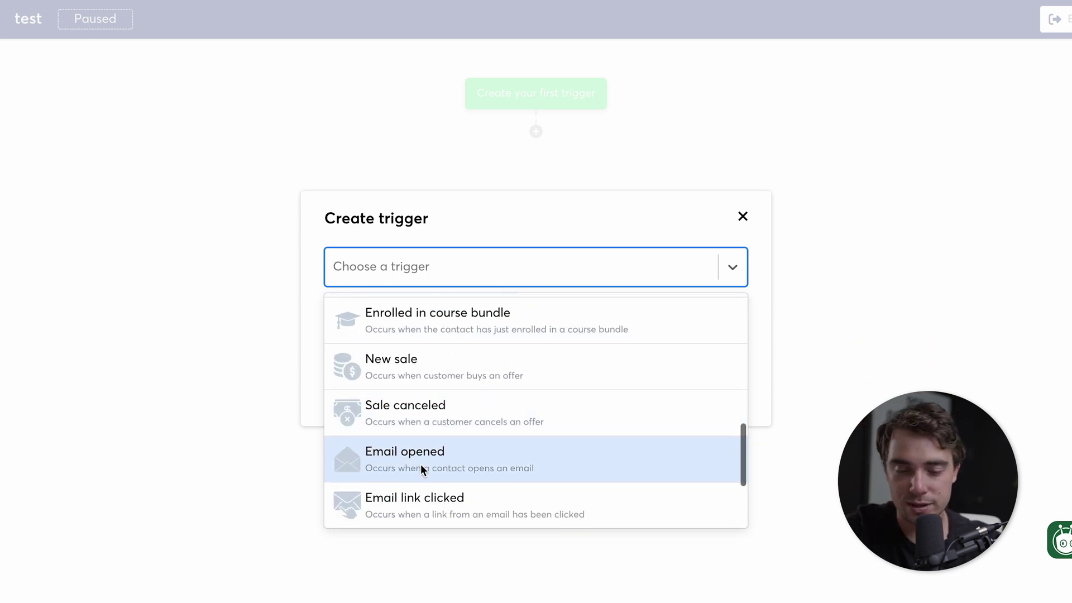
{"action": "left_click", "coordinate": [395, 424]}
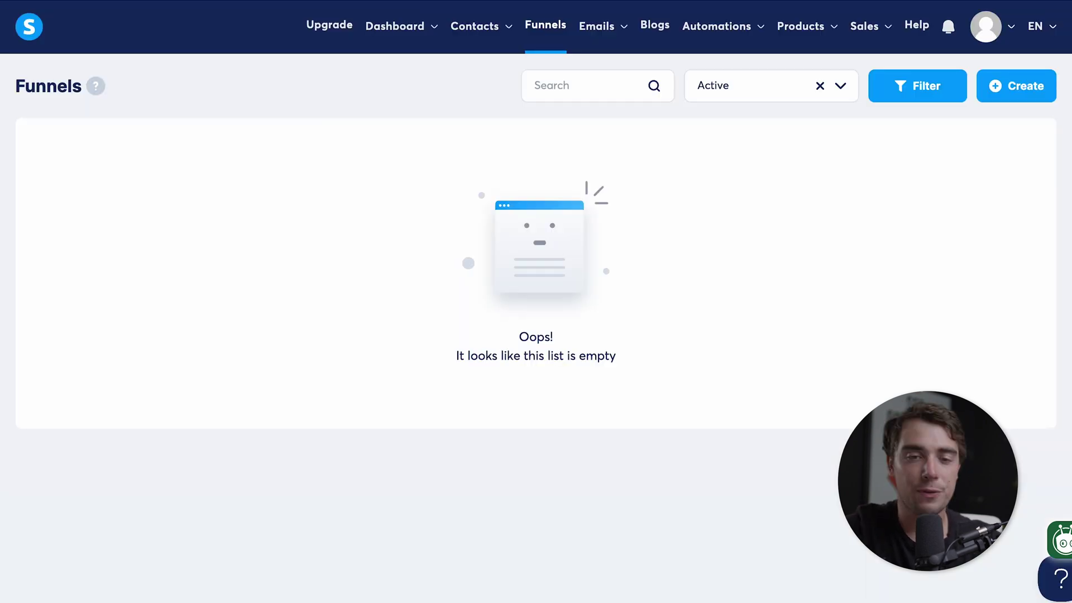
- Create a funnel named "test" with the goal Build an audience and the currency Chilean Peso
{"action": "left_click", "coordinate": [486, 25]}
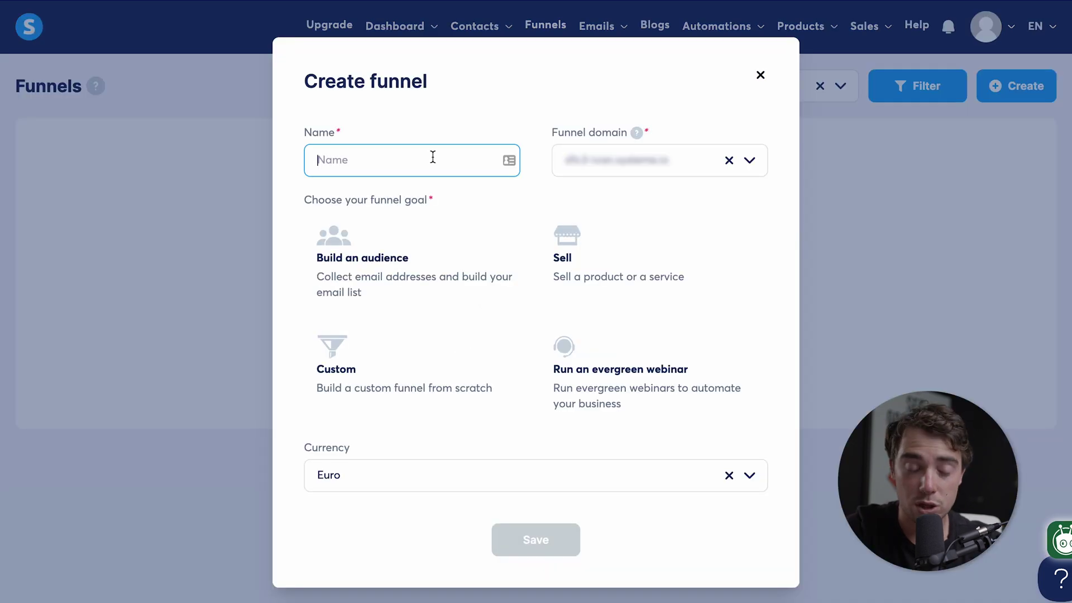
{"action": "type", "text": "test"}
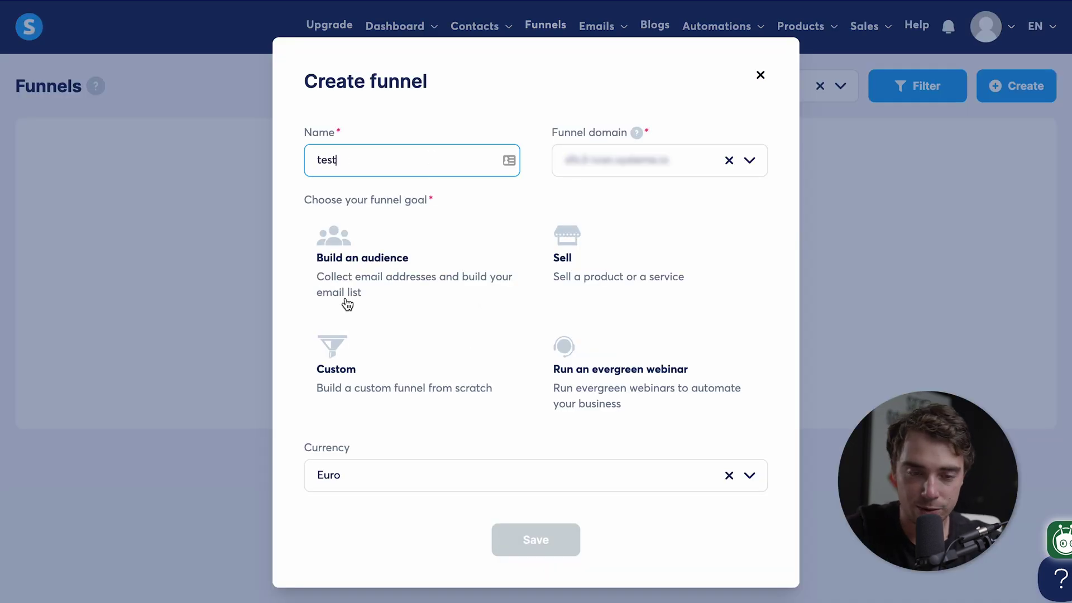
{"action": "left_click", "coordinate": [428, 490]}
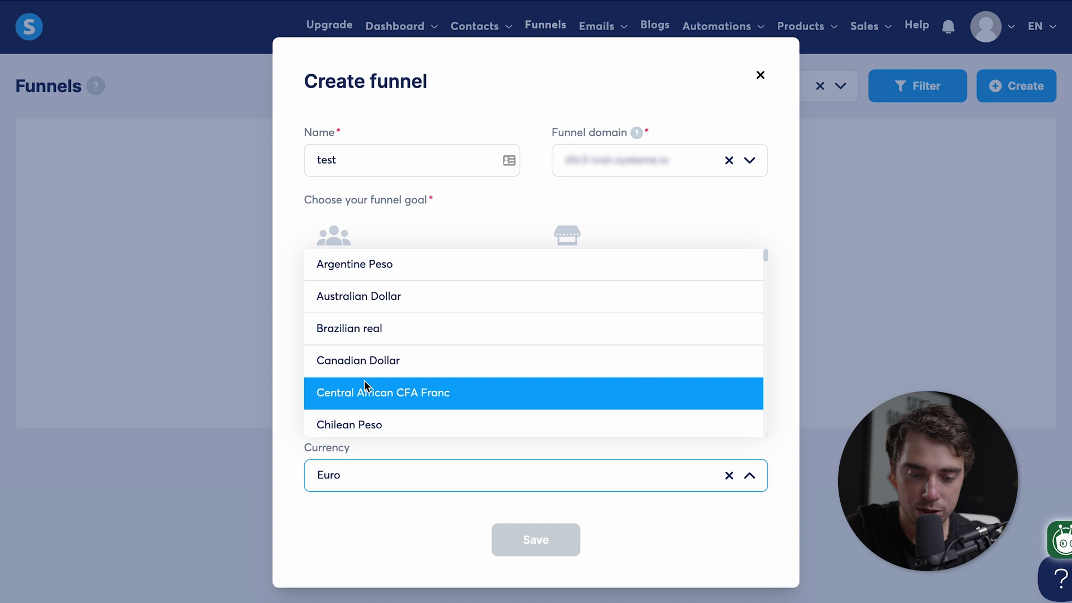
{"action": "left_click", "coordinate": [349, 424]}
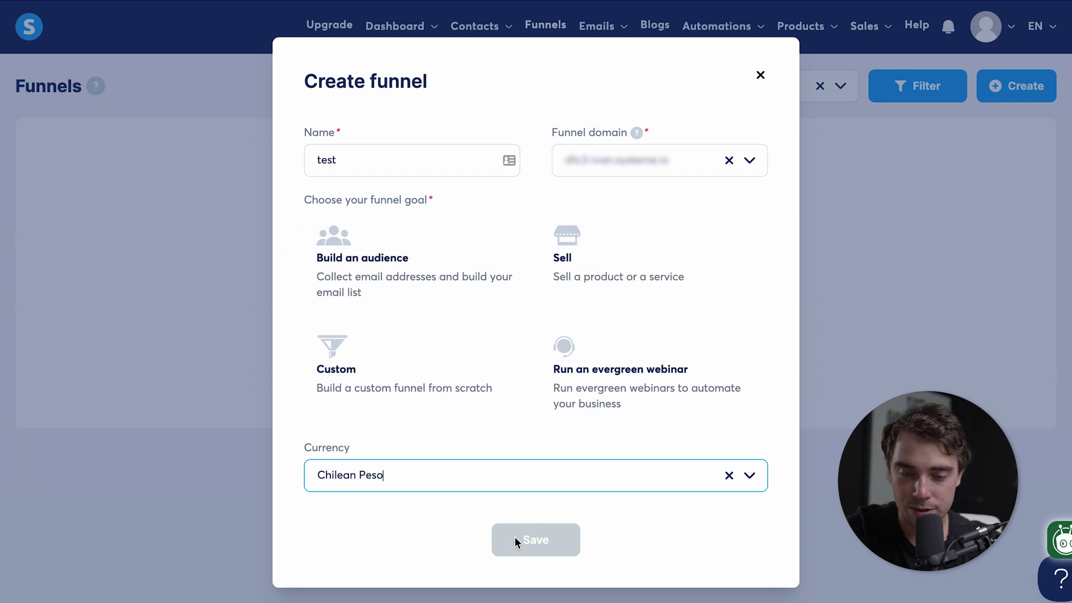
{"action": "scroll", "coordinate": [515, 537], "scroll_direction": "down", "scroll_amount": 1}
{"action": "left_click", "coordinate": [351, 249]}
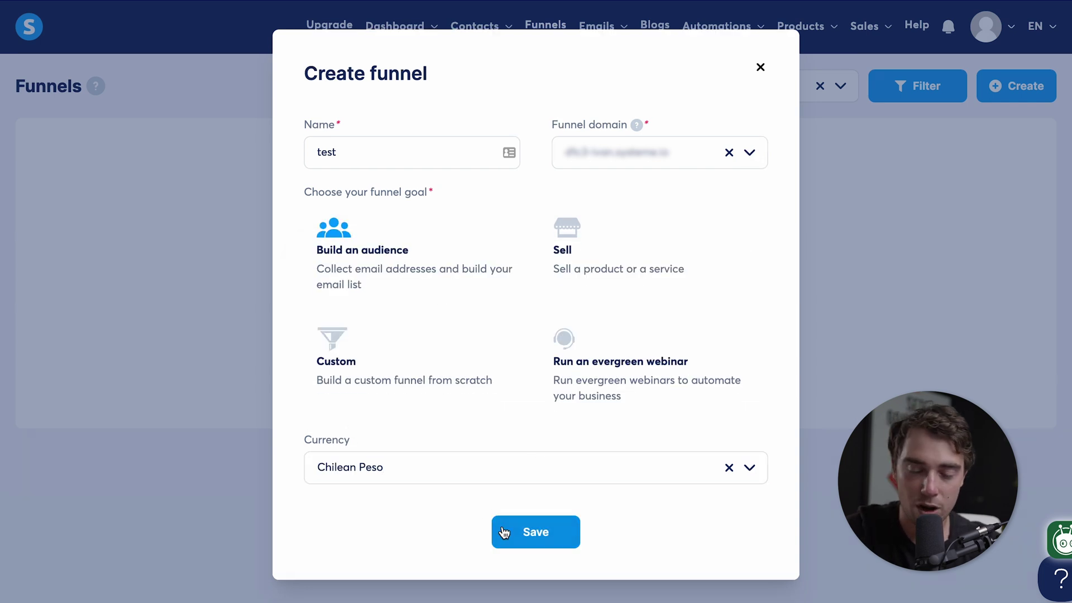
{"action": "left_click", "coordinate": [514, 536]}
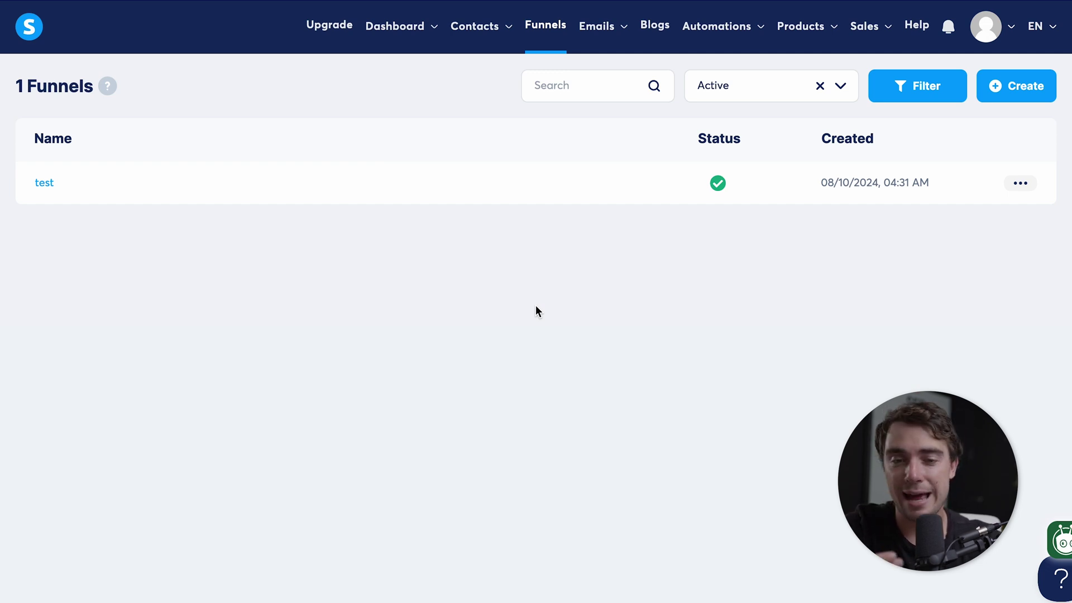
- Return to the systeme.io pricing page and review the Free plan's limits against the paid plans
{"action": "mouse_move", "coordinate": [593, 32]}
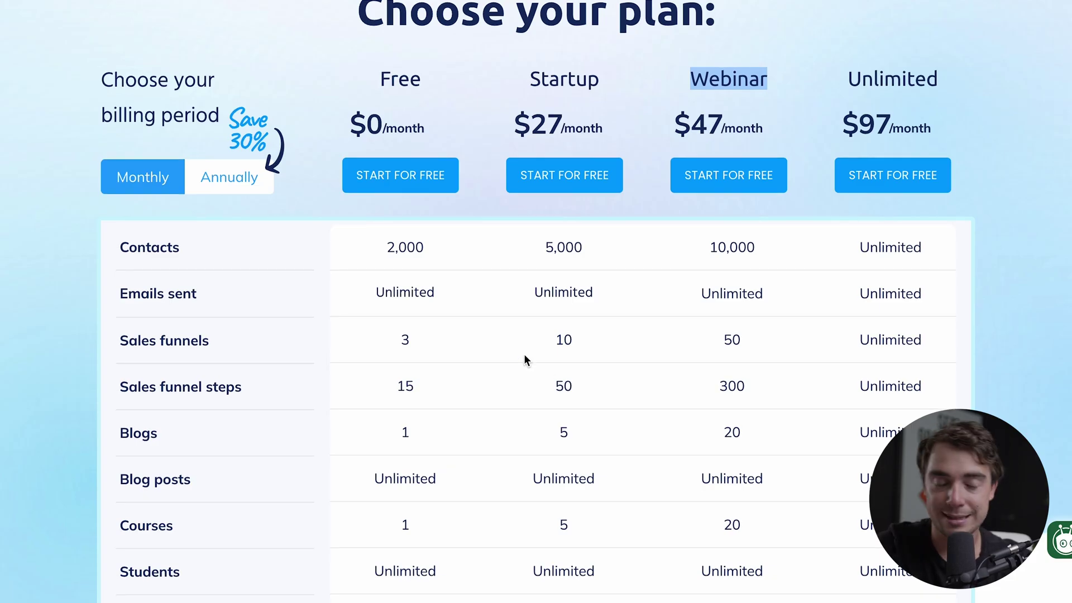
{"action": "scroll", "coordinate": [524, 355], "scroll_direction": "down", "scroll_amount": 2}
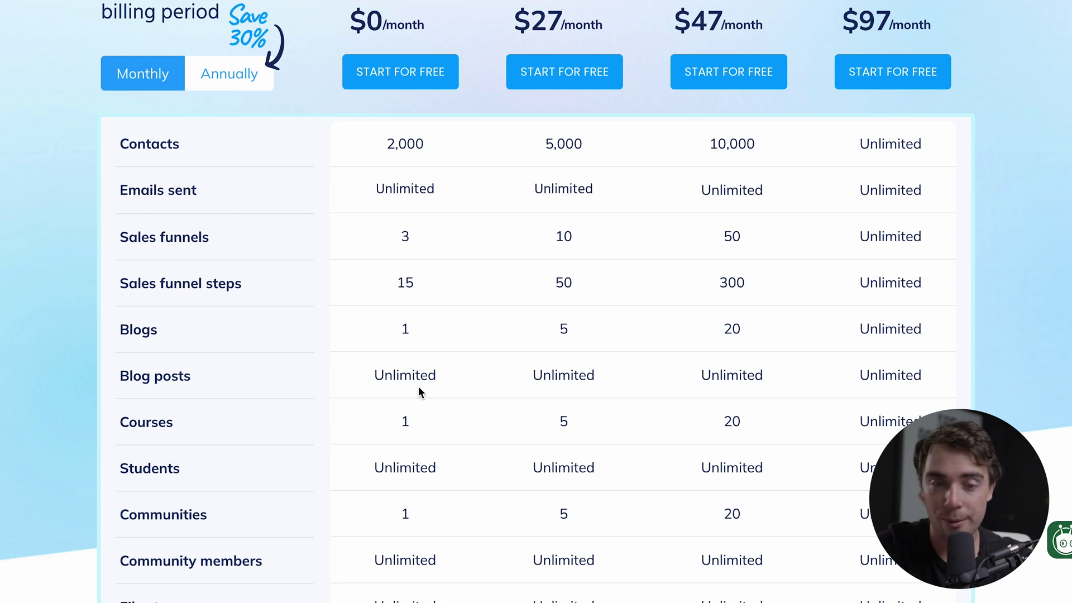
{"action": "scroll", "coordinate": [412, 388], "scroll_direction": "up", "scroll_amount": 2}
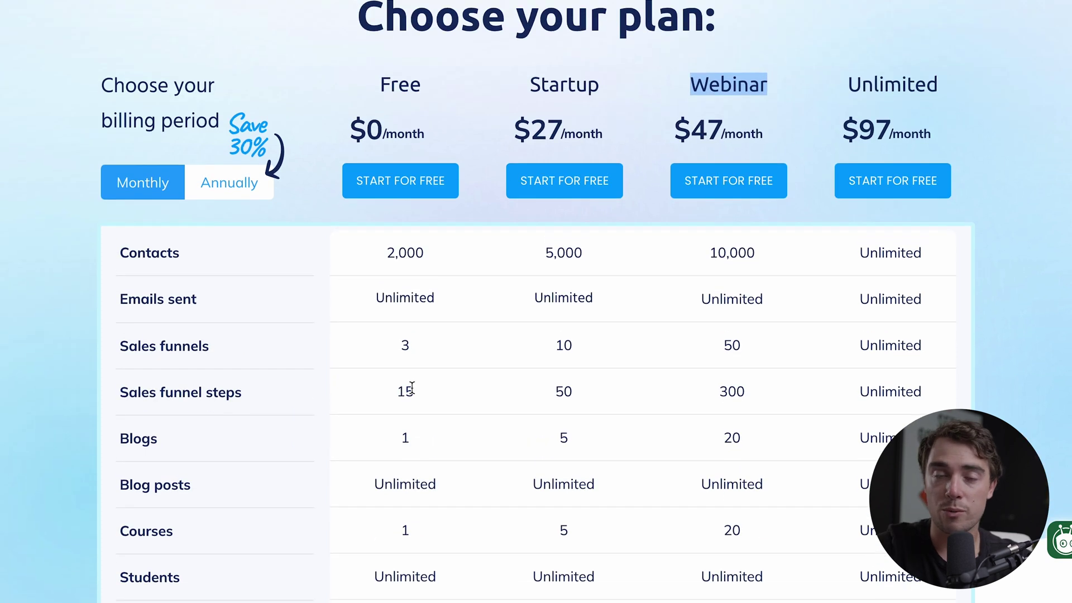
{"action": "scroll", "coordinate": [411, 388], "scroll_direction": "down", "scroll_amount": 10}
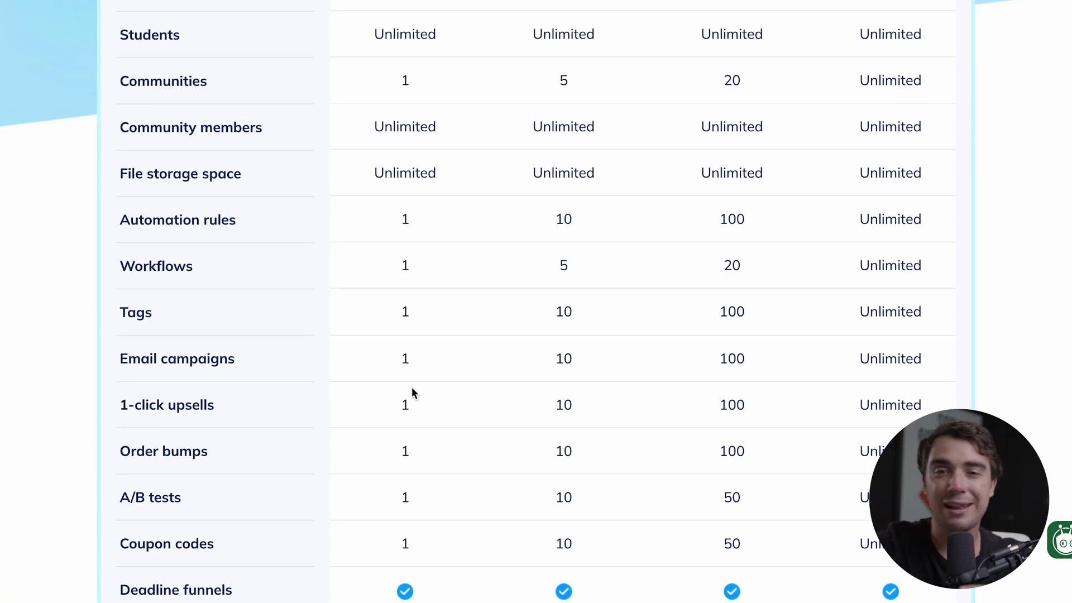
{"action": "scroll", "coordinate": [412, 388], "scroll_direction": "up", "scroll_amount": 10}
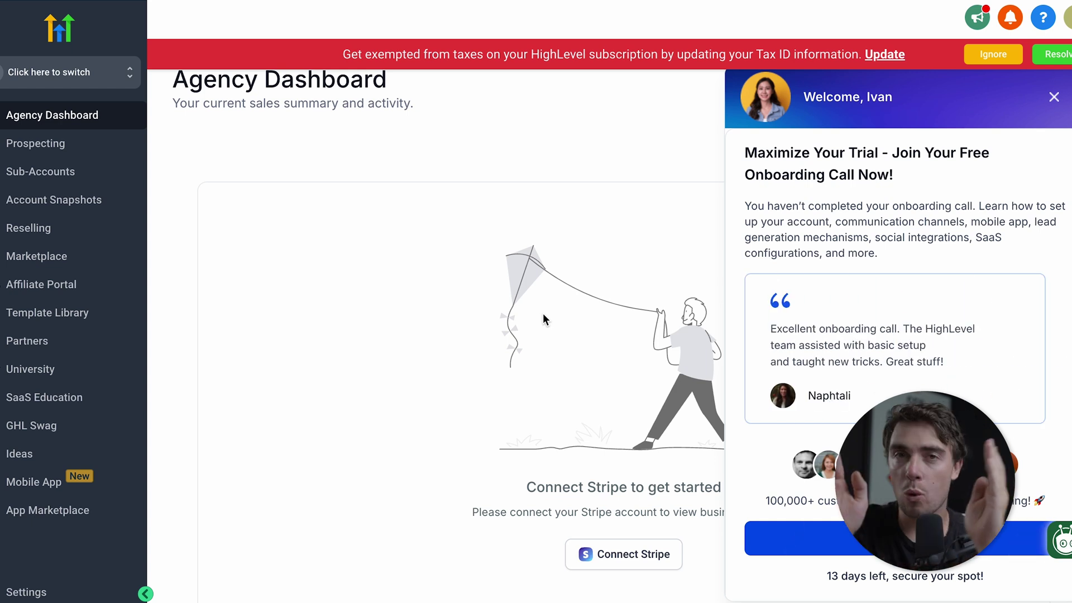
- Switch to HighLevel, enter the existing sub-account from the agency view and look over its dashboard down to the funnel widgets
{"action": "left_click", "coordinate": [544, 320]}
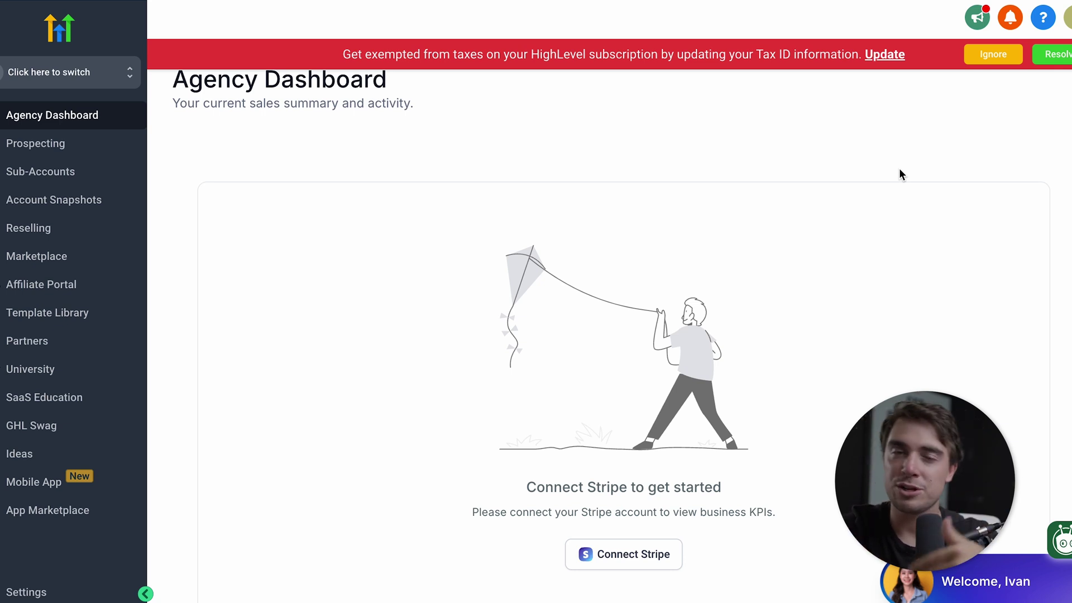
{"action": "left_click", "coordinate": [63, 71]}
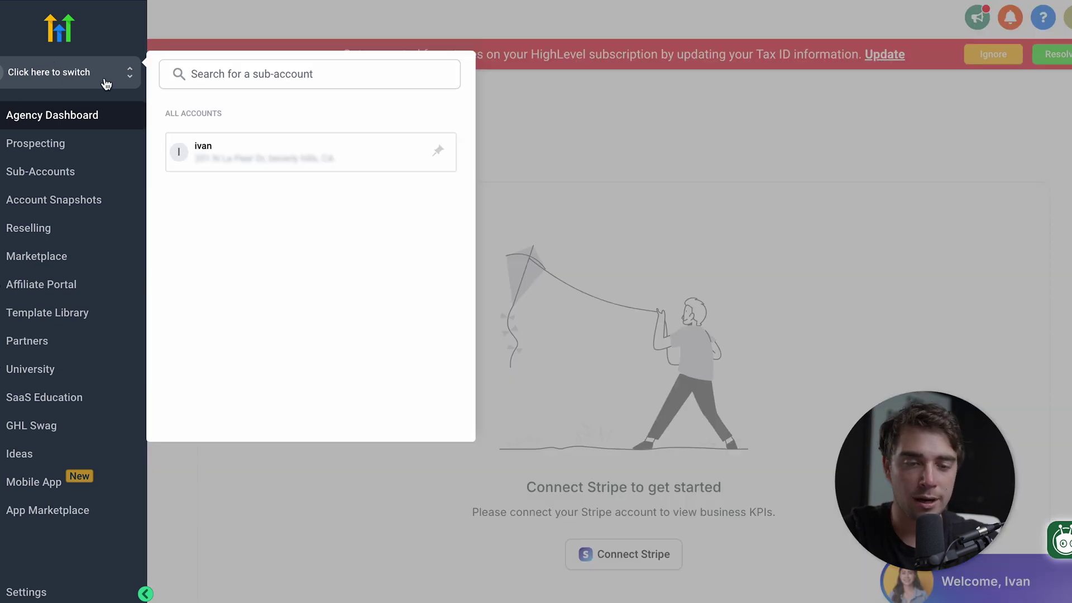
{"action": "left_click", "coordinate": [233, 148]}
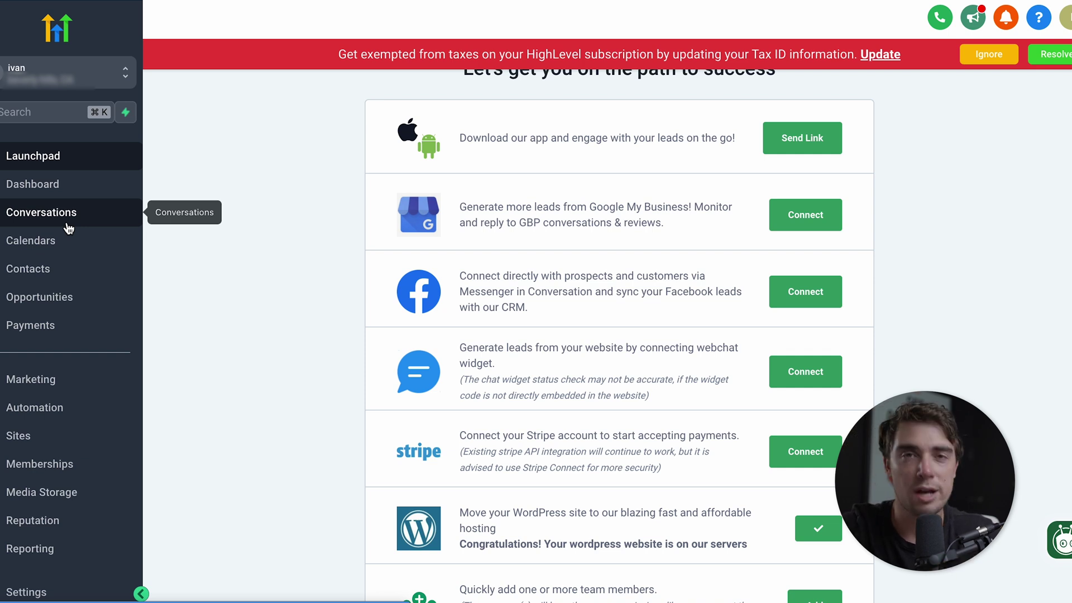
{"action": "left_click", "coordinate": [68, 224]}
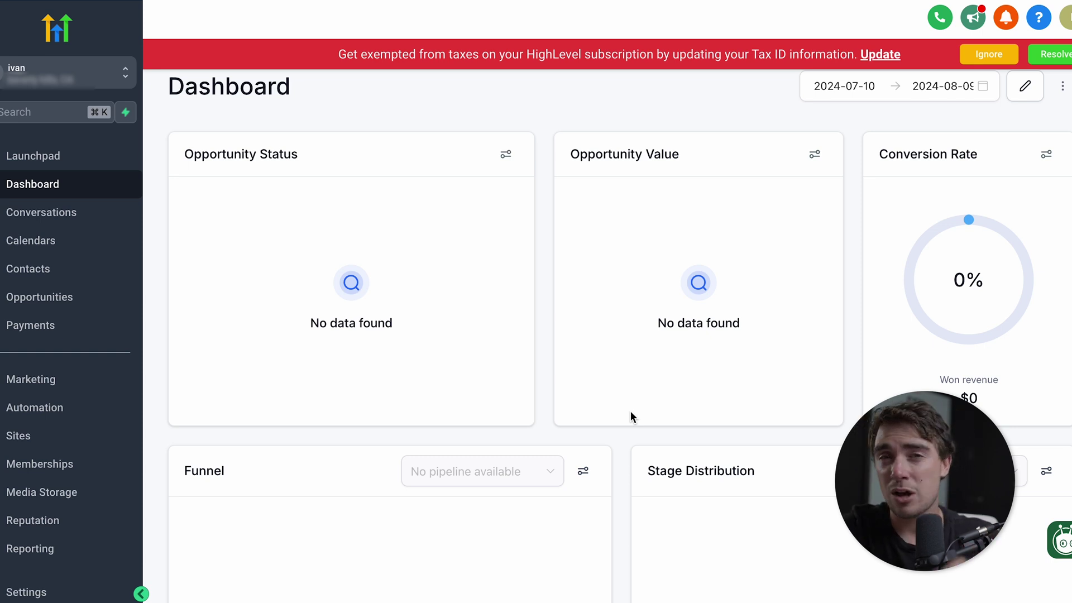
{"action": "scroll", "coordinate": [301, 273], "scroll_direction": "down", "scroll_amount": 5}
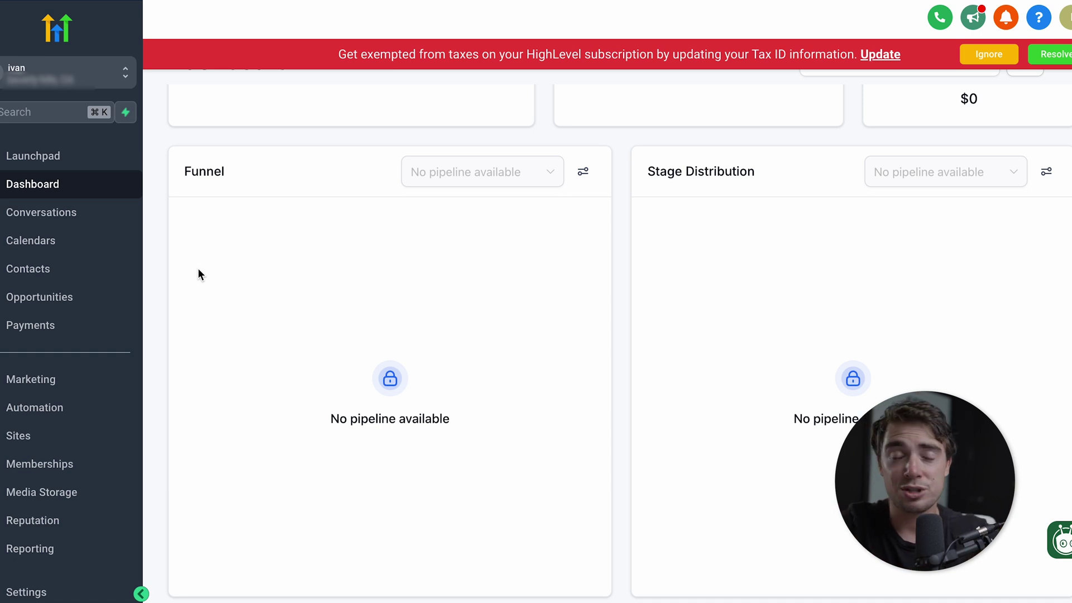
- Look over the sub-account's Calendars section and its Opportunities section
{"action": "scroll", "coordinate": [435, 335], "scroll_direction": "up", "scroll_amount": 5}
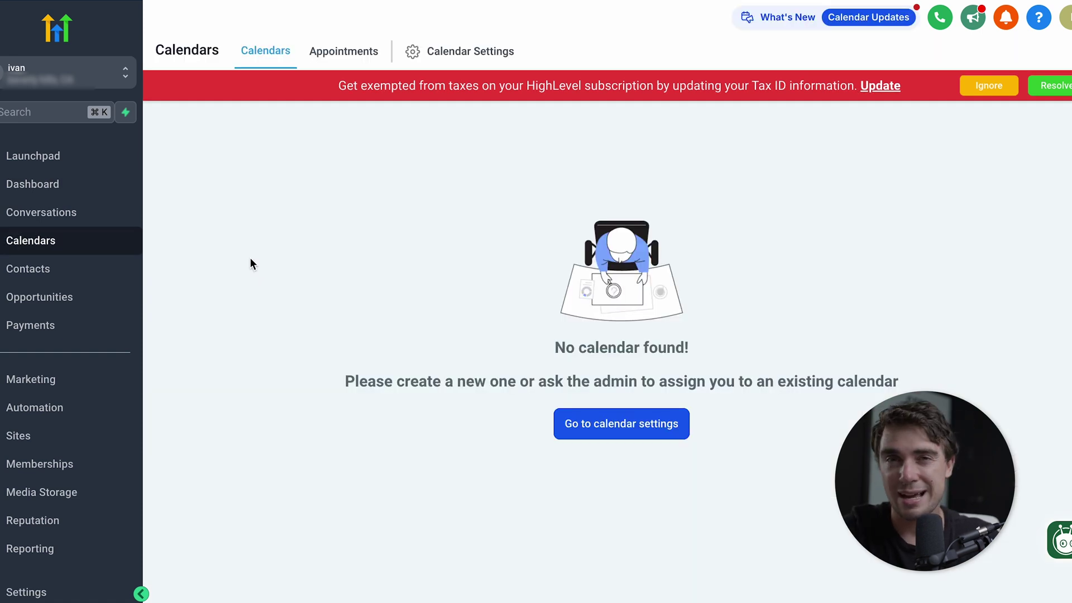
{"action": "left_click", "coordinate": [16, 242]}
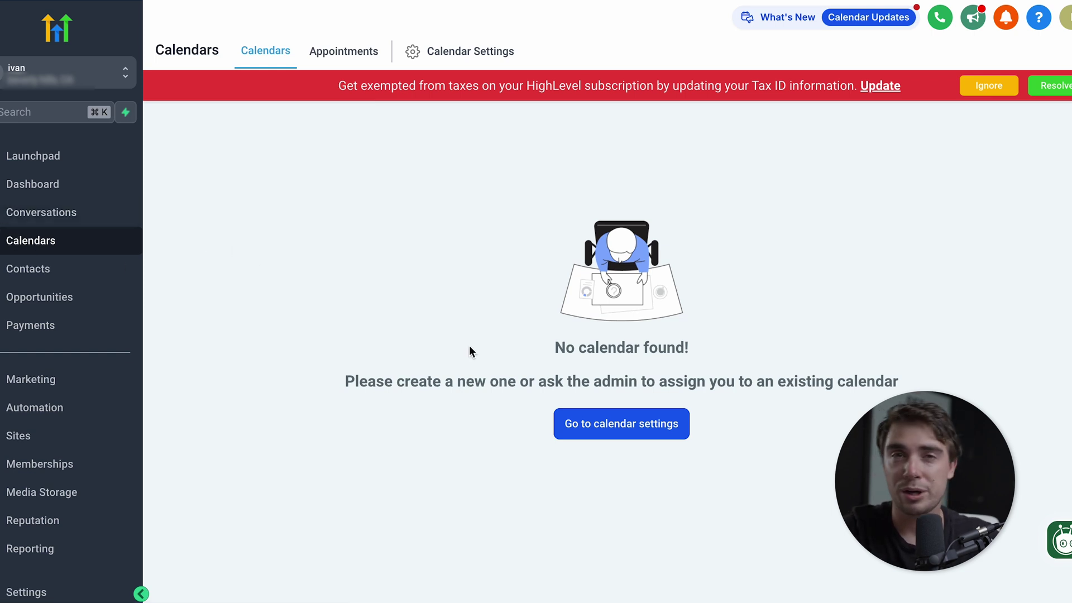
{"action": "left_click", "coordinate": [354, 57]}
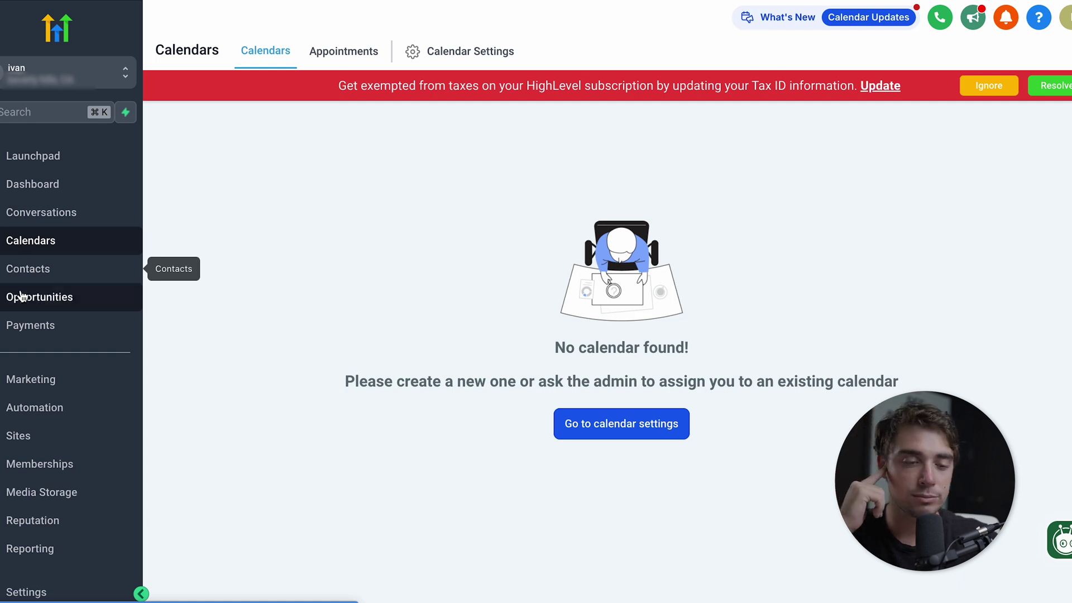
{"action": "left_click", "coordinate": [20, 299]}
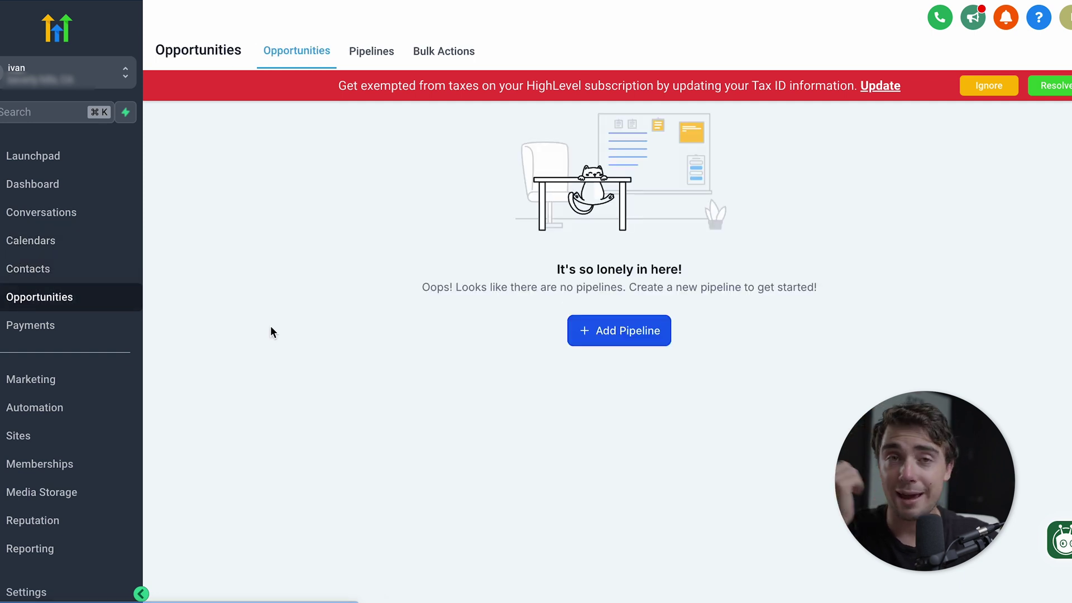
{"action": "left_click", "coordinate": [48, 278]}
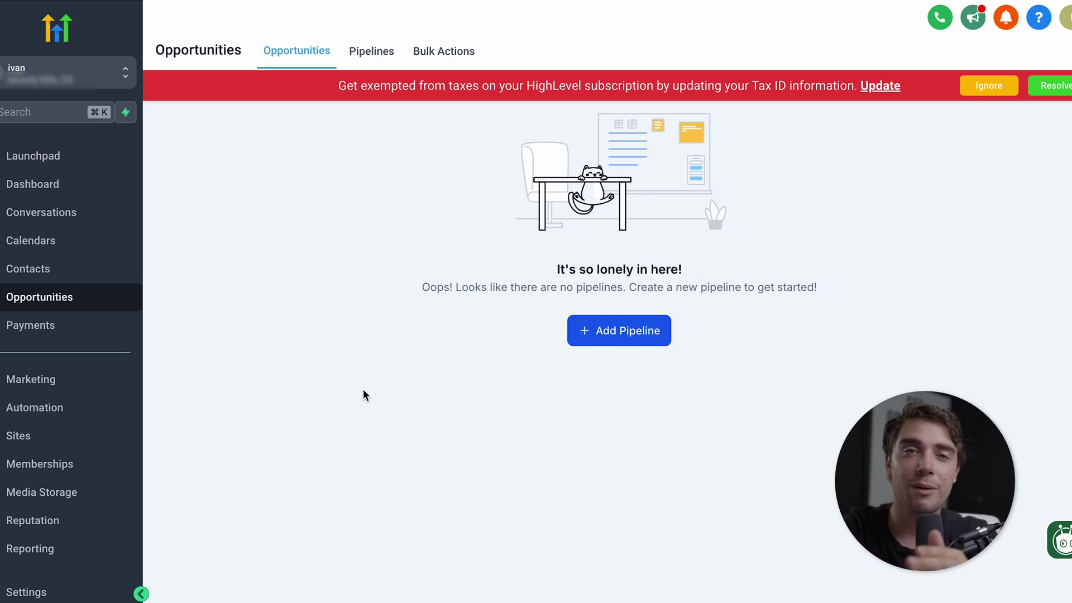
- Open the Marketing section and review the social networks that the Social Planner can connect
{"action": "left_click", "coordinate": [24, 355]}
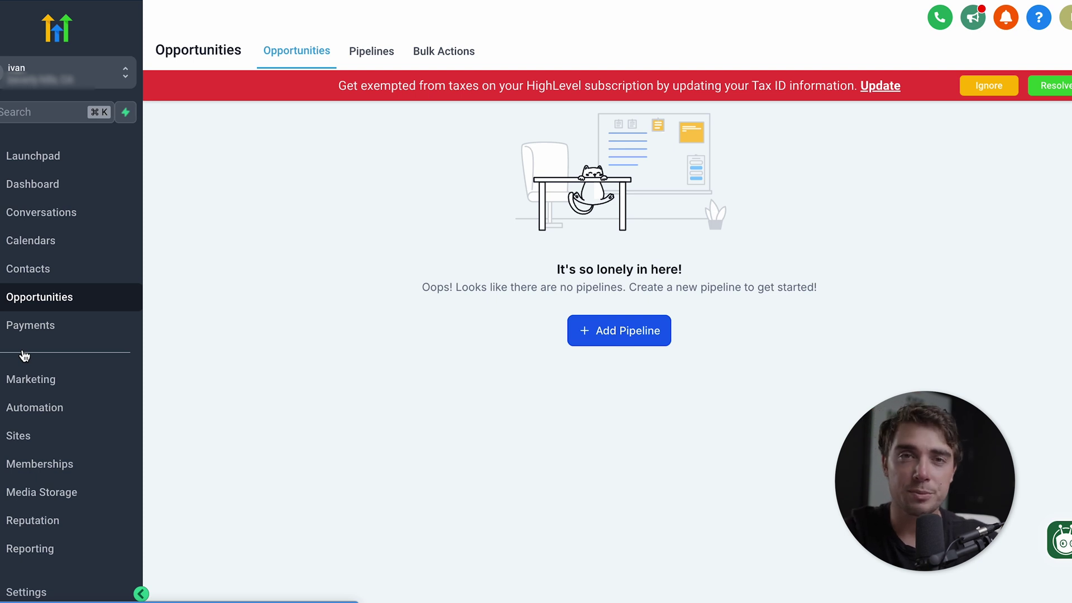
{"action": "left_click", "coordinate": [24, 357]}
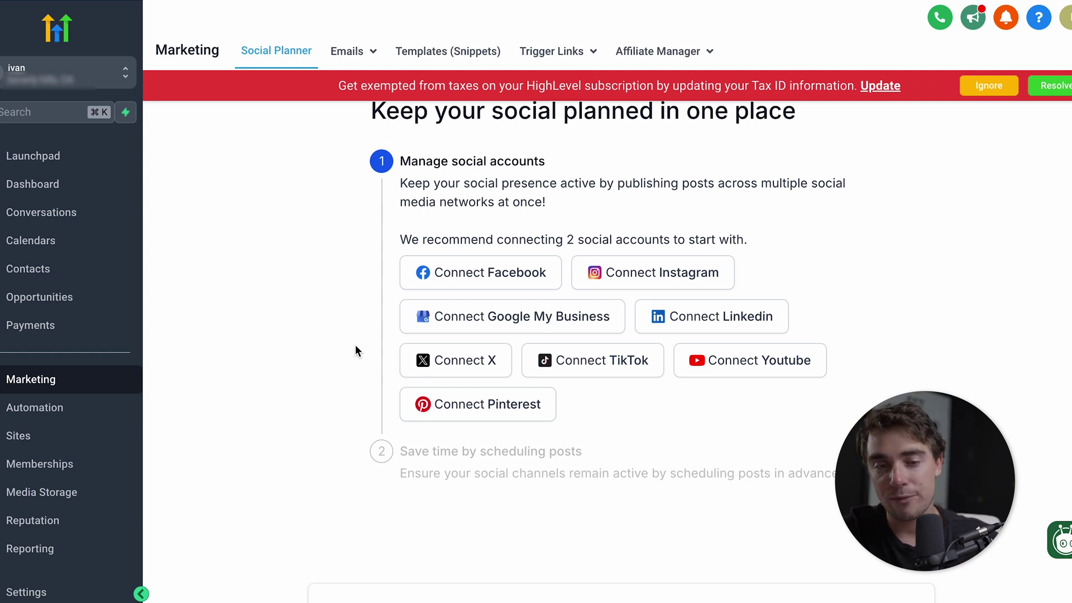
{"action": "scroll", "coordinate": [203, 476], "scroll_direction": "down", "scroll_amount": 1}
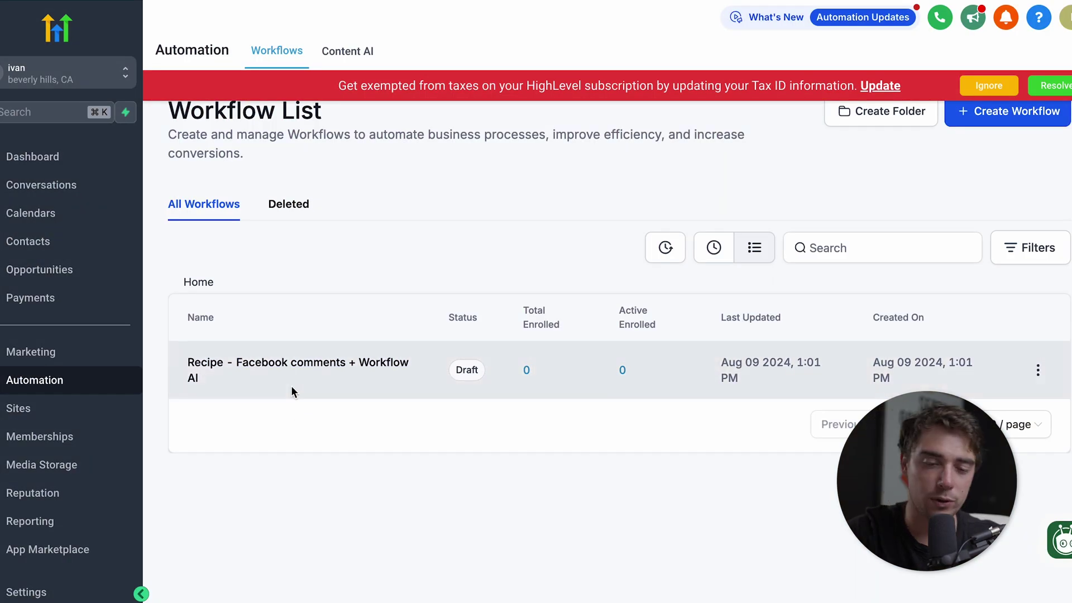
- Open the automation "Recipe - Facebook comments + Workflow AI" and examine its trigger, AI actions and condition branches
{"action": "left_click", "coordinate": [281, 373]}
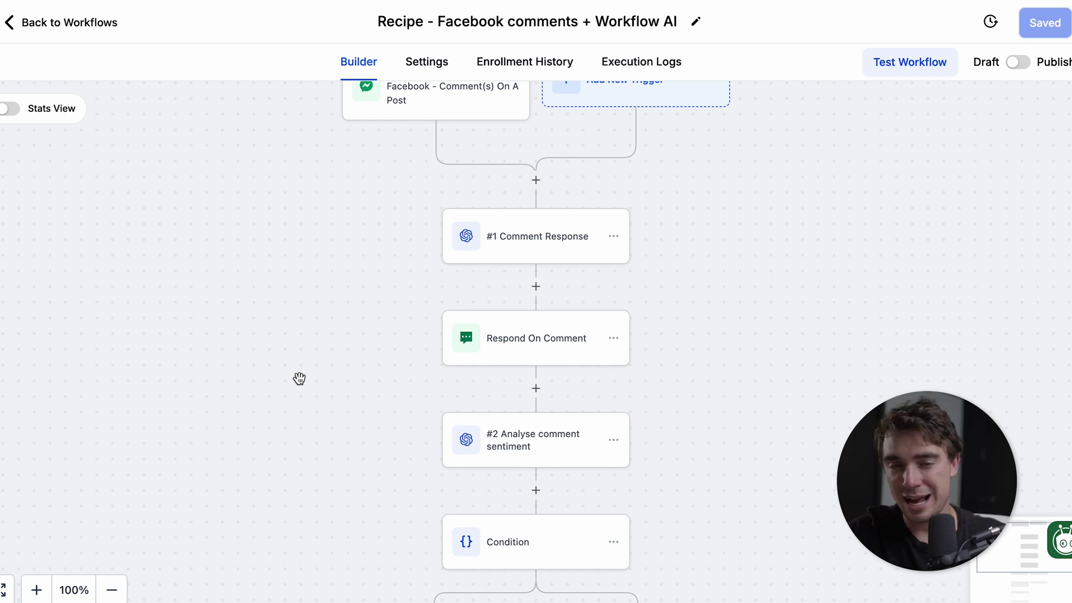
{"action": "scroll", "coordinate": [323, 391], "scroll_direction": "down", "scroll_amount": 7}
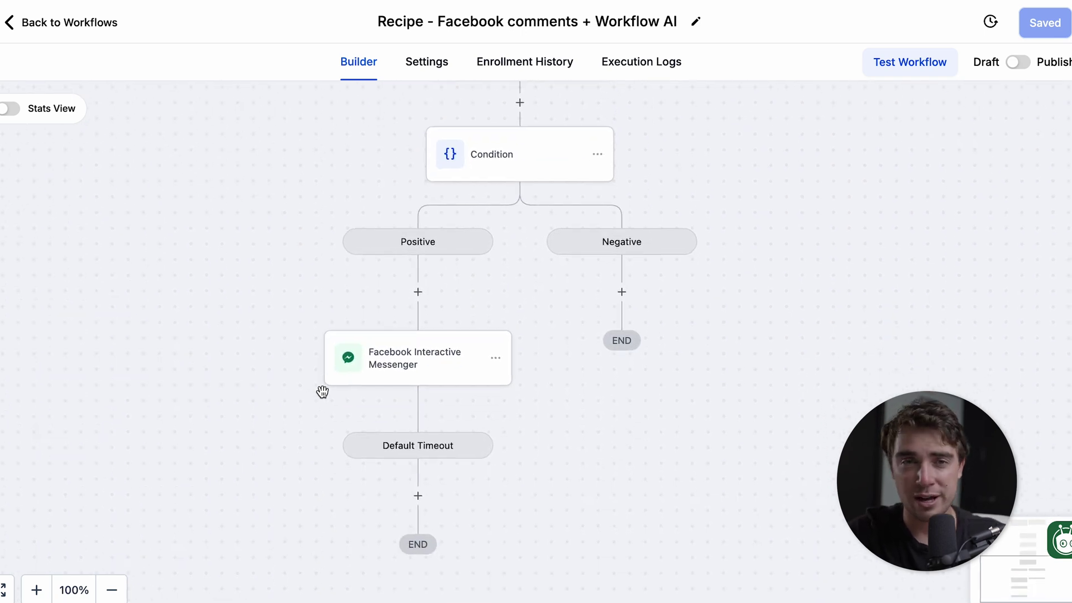
{"action": "scroll", "coordinate": [323, 392], "scroll_direction": "up", "scroll_amount": 10}
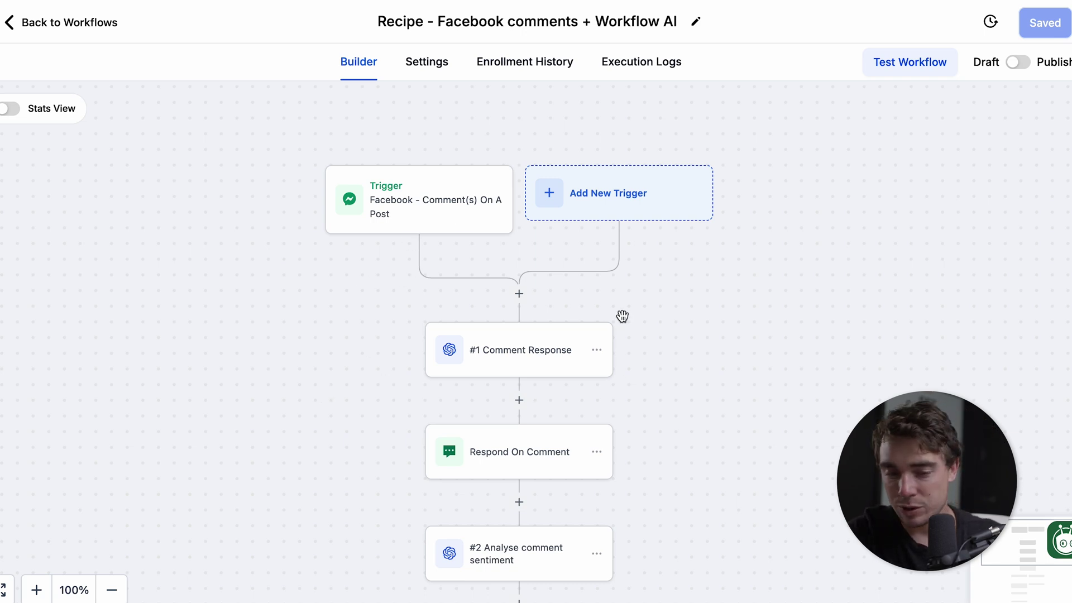
{"action": "scroll", "coordinate": [377, 451], "scroll_direction": "down", "scroll_amount": 5}
{"action": "scroll", "coordinate": [378, 453], "scroll_direction": "down", "scroll_amount": 5}
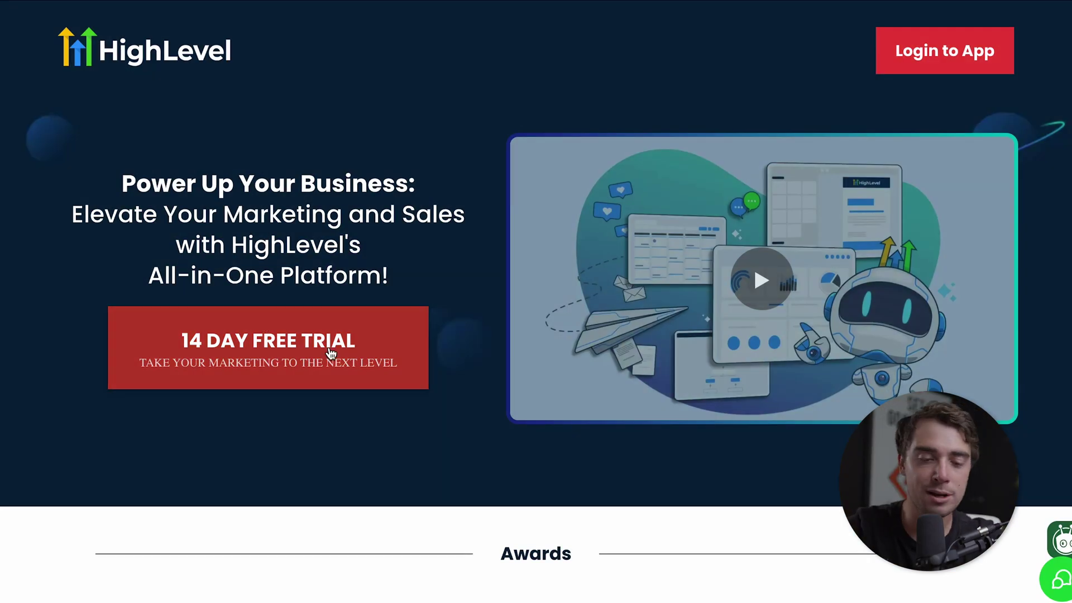
- Start HighLevel's 14 day free trial sign-up, fill in the full name, email address and phone number, and continue to the trial details
{"action": "left_click", "coordinate": [206, 364]}
{"action": "left_click", "coordinate": [394, 216]}
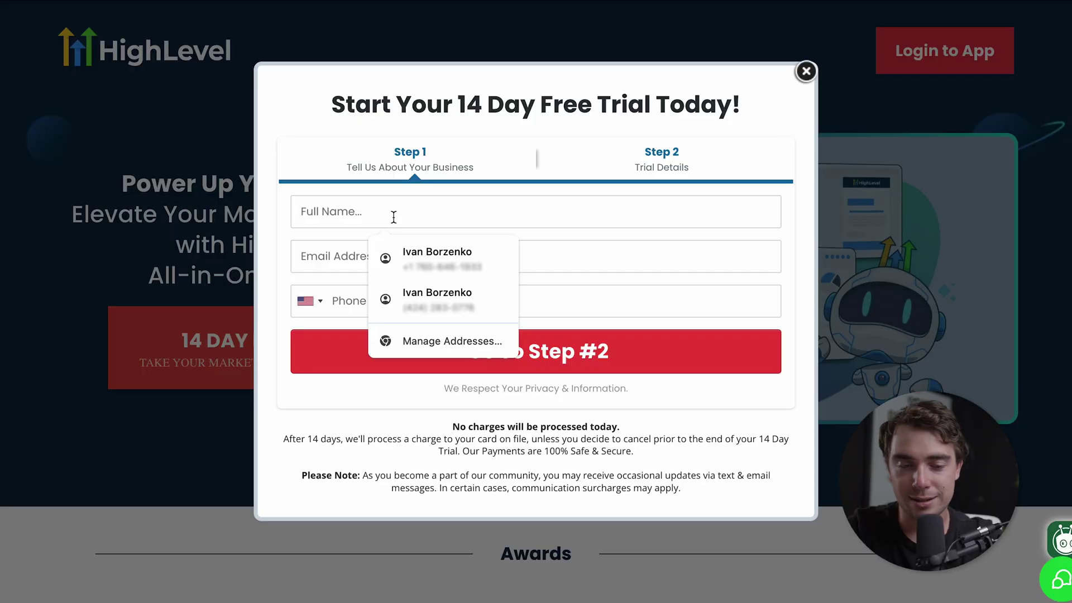
{"action": "left_click", "coordinate": [417, 274]}
{"action": "left_click", "coordinate": [379, 256]}
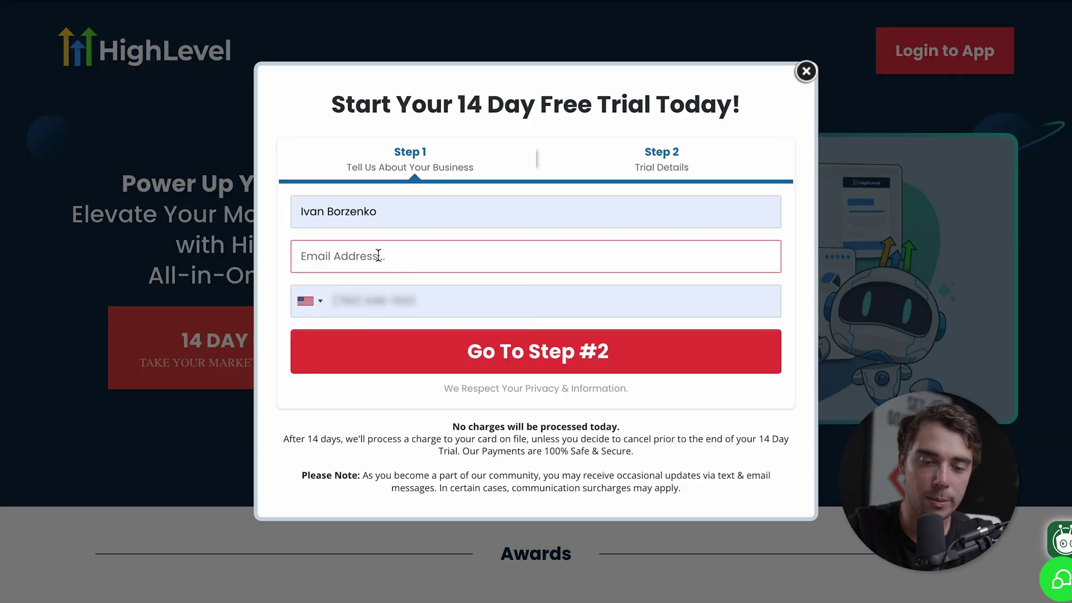
{"action": "key", "text": "ctrl+v"}
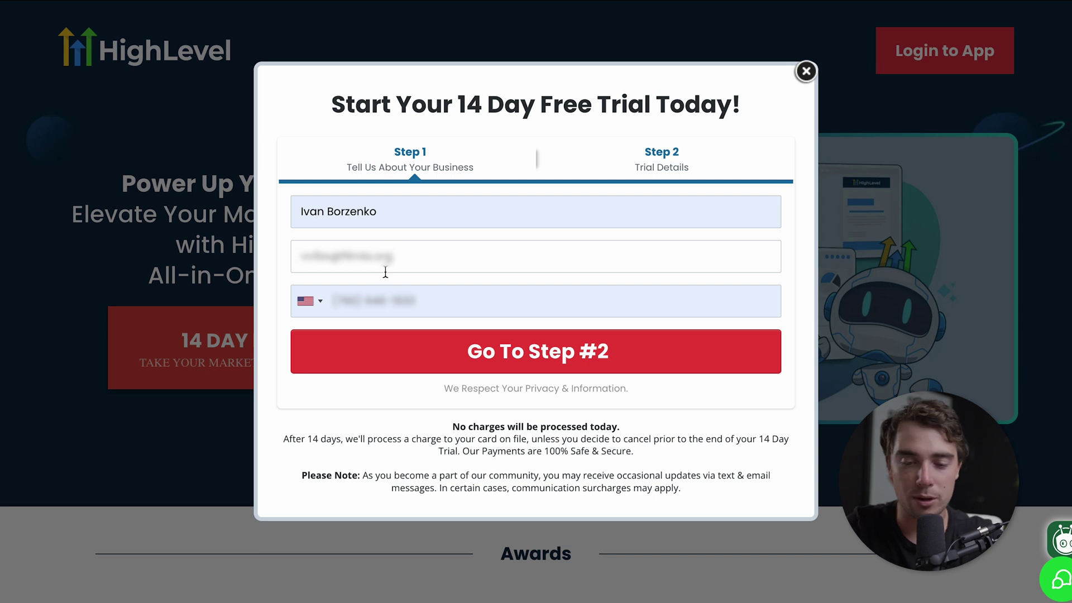
{"action": "left_click", "coordinate": [400, 352]}
- Fill the payment information with a saved card and start the 14 day free trial on the $97 Starter Plan
{"action": "left_click", "coordinate": [360, 381]}
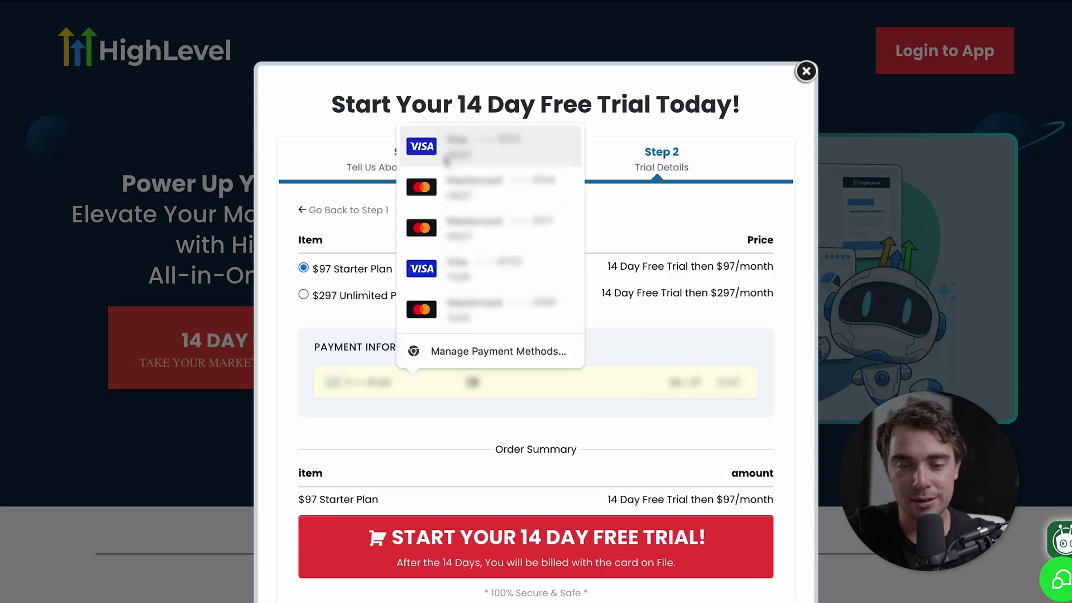
{"action": "left_click", "coordinate": [446, 161]}
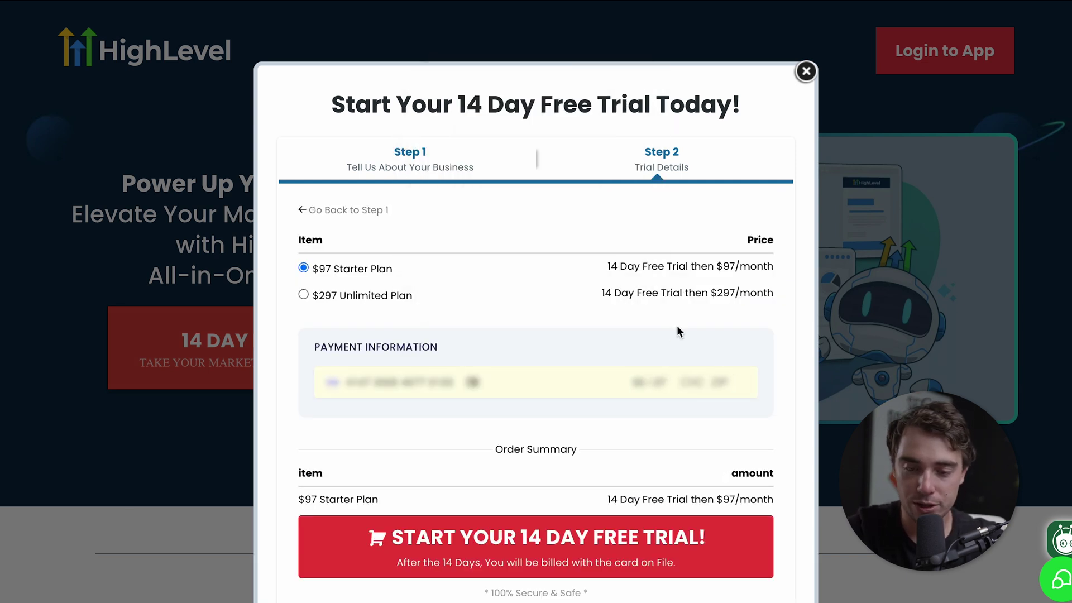
{"action": "scroll", "coordinate": [480, 486], "scroll_direction": "down", "scroll_amount": 2}
{"action": "left_click", "coordinate": [472, 489]}
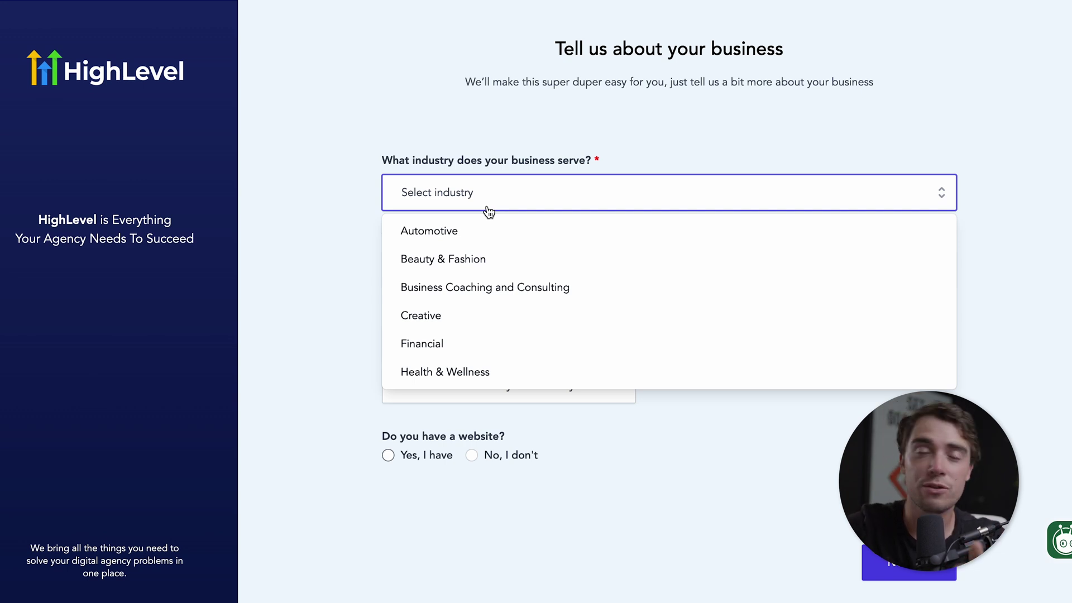
- Complete the business info with the industry Automotive, the primary use of HighLevel and the number of customers
{"action": "left_click", "coordinate": [441, 230]}
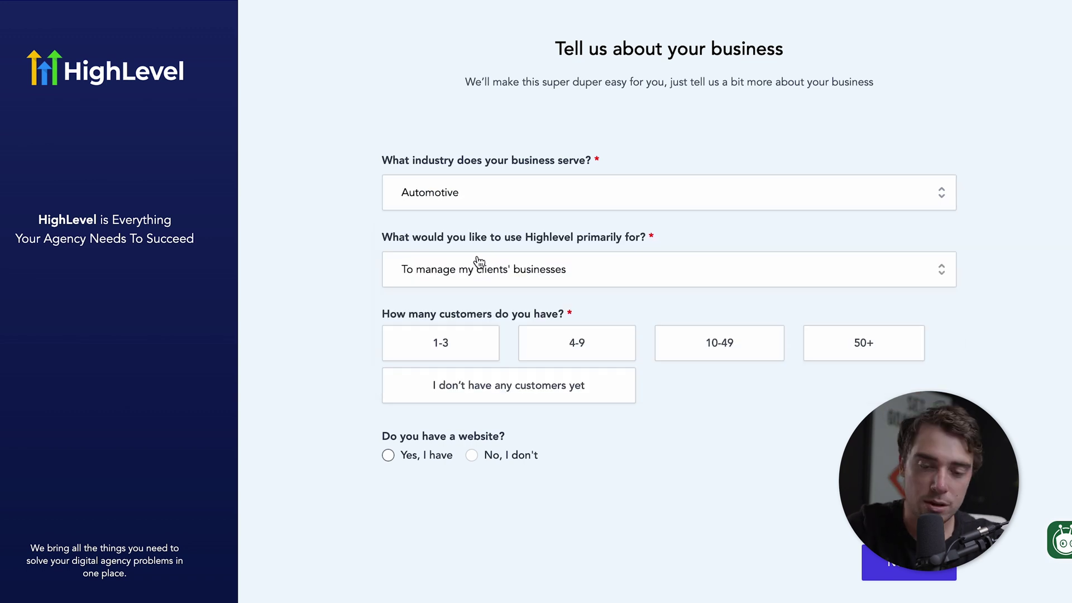
{"action": "left_click", "coordinate": [483, 277]}
{"action": "left_click", "coordinate": [499, 334]}
{"action": "left_click", "coordinate": [575, 362]}
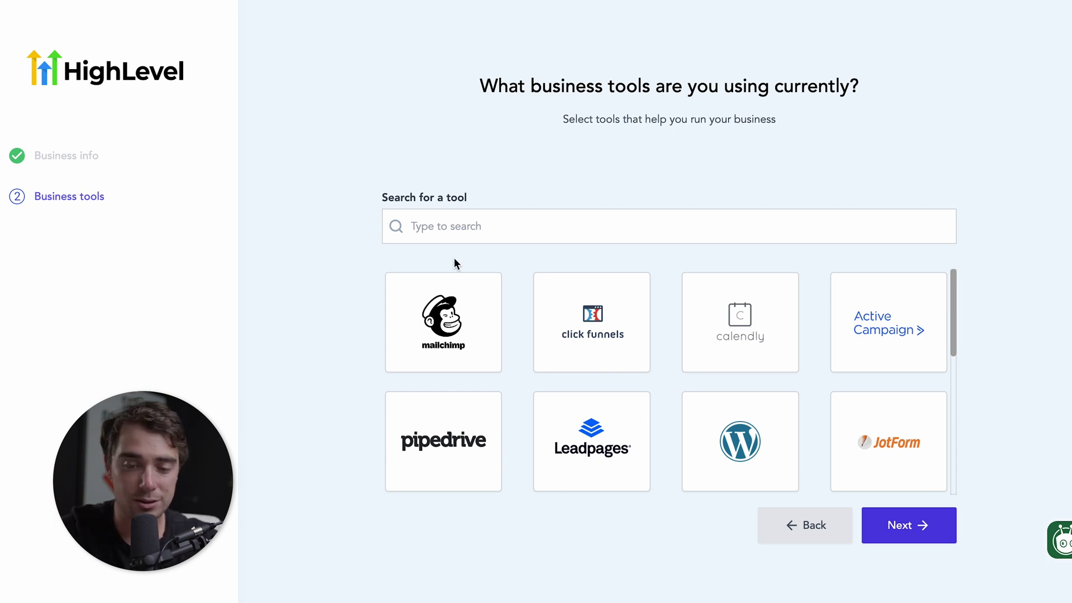
- Select Mailchimp, Click Funnels and Calendly as the business tools currently in use and continue the onboarding
{"action": "left_click", "coordinate": [409, 345]}
{"action": "left_click", "coordinate": [634, 371]}
{"action": "left_click", "coordinate": [696, 380]}
{"action": "scroll", "coordinate": [659, 406], "scroll_direction": "down", "scroll_amount": 5}
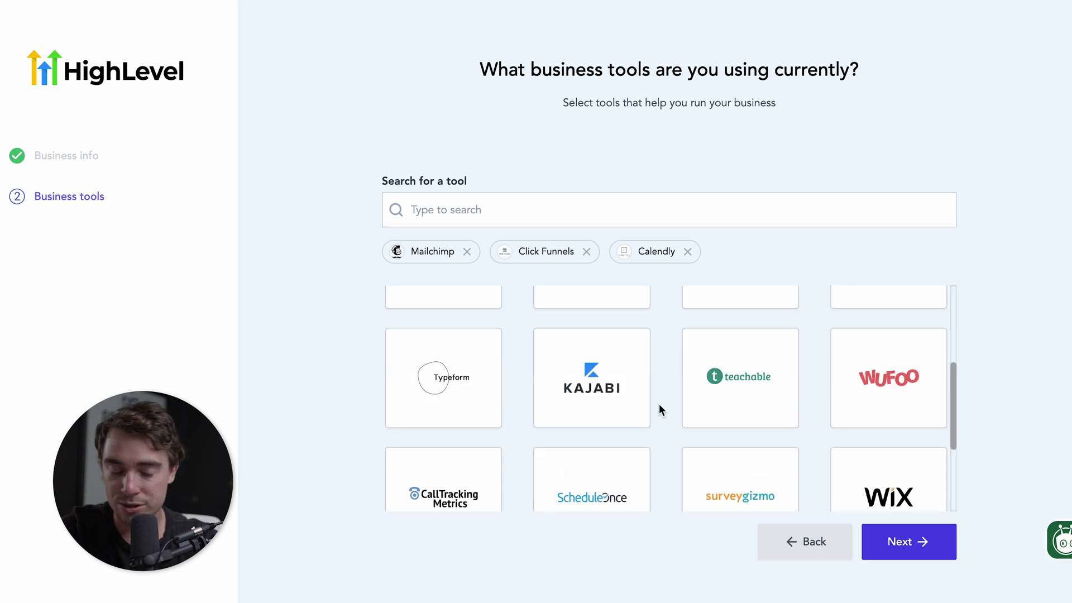
{"action": "scroll", "coordinate": [658, 404], "scroll_direction": "down", "scroll_amount": 2}
{"action": "scroll", "coordinate": [658, 404], "scroll_direction": "up", "scroll_amount": 7}
{"action": "left_click", "coordinate": [893, 541]}
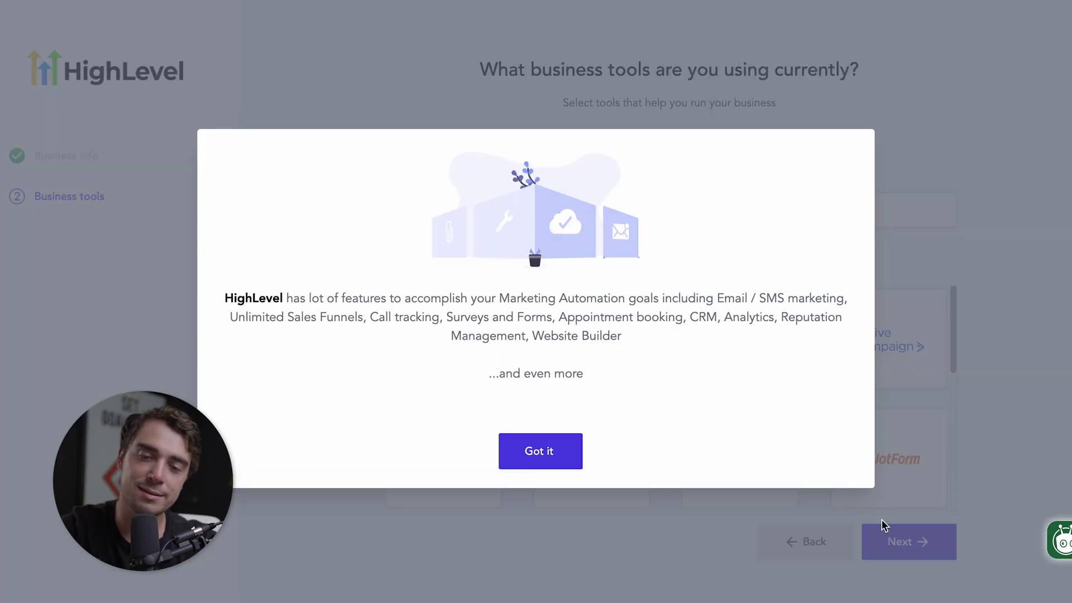